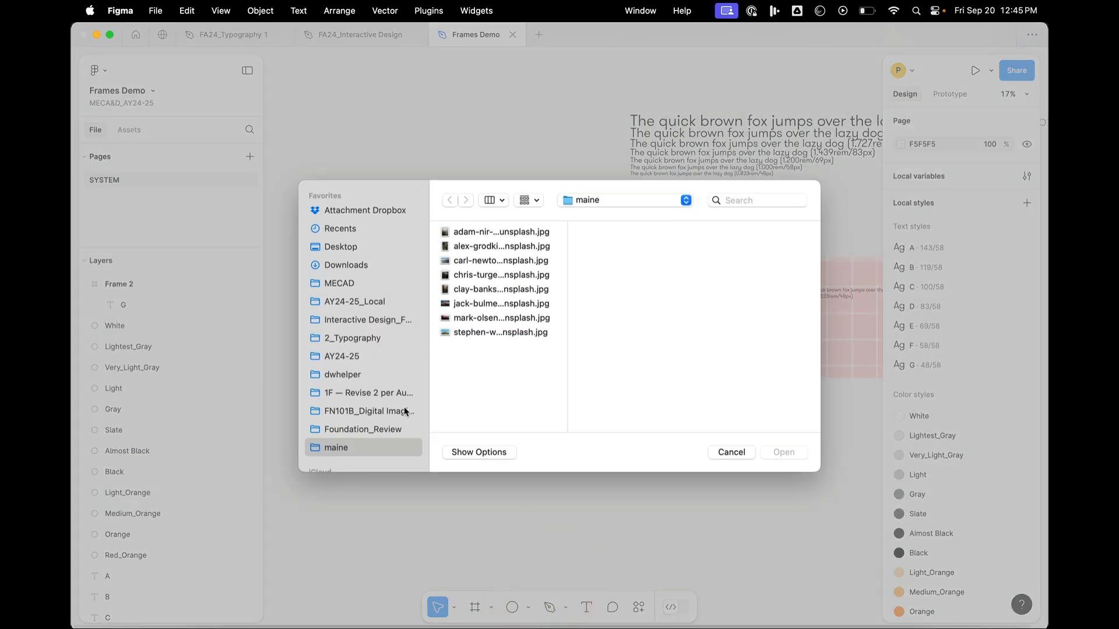
Place the lighthouse photo from the maine folder on the canvas and position it below frame 1.
{"action": "left_click", "coordinate": [466, 232]}
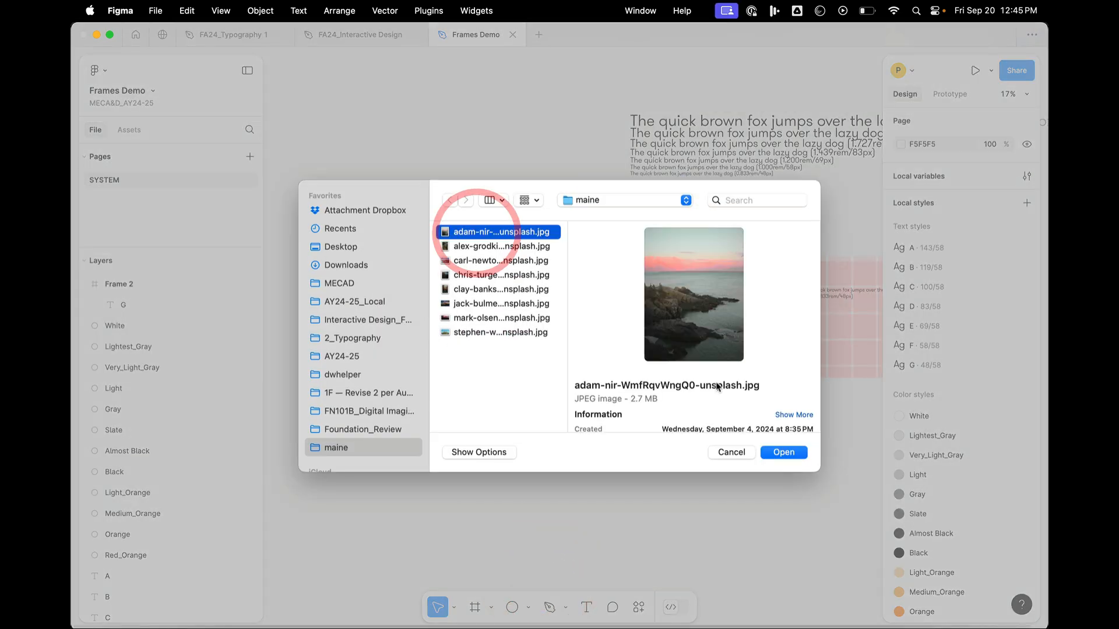
{"action": "left_click", "coordinate": [493, 318]}
{"action": "left_click", "coordinate": [494, 303]}
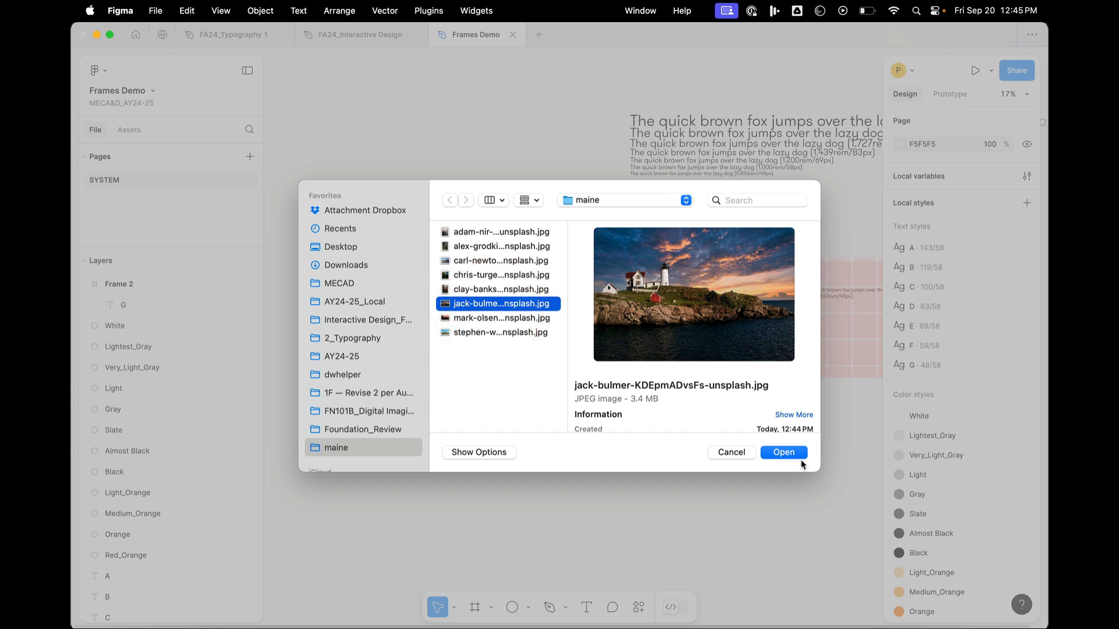
{"action": "left_click", "coordinate": [784, 453]}
{"action": "left_click", "coordinate": [519, 427]}
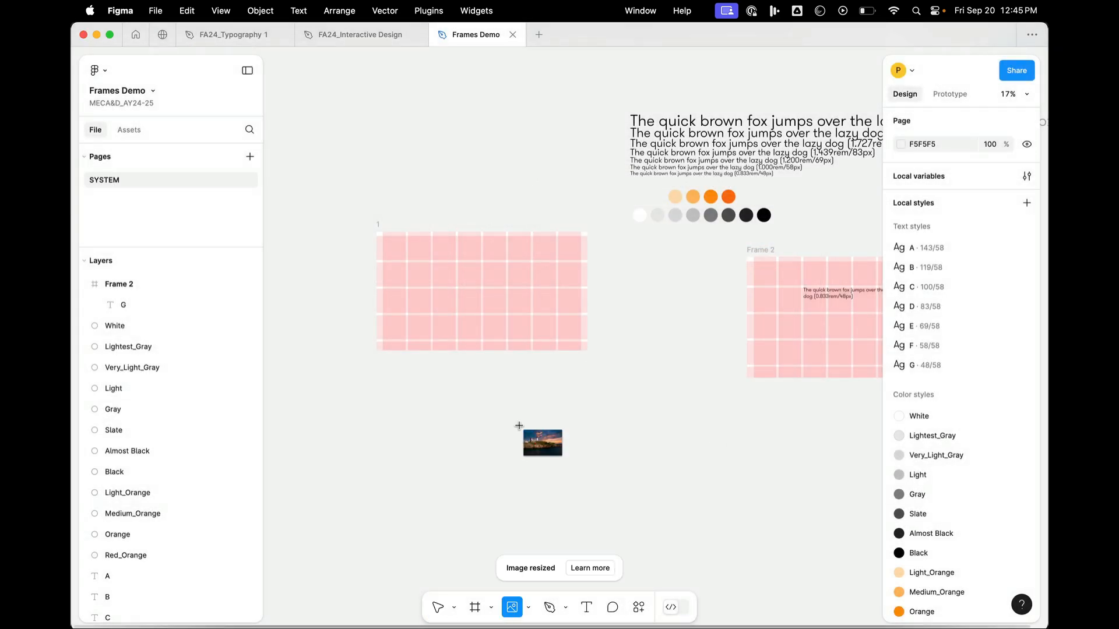
{"action": "left_click", "coordinate": [517, 423]}
{"action": "scroll", "coordinate": [639, 441], "scroll_direction": "down", "scroll_amount": 5}
{"action": "left_click_drag", "start_coordinate": [639, 441], "coordinate": [540, 489]}
{"action": "left_click", "coordinate": [667, 475]}
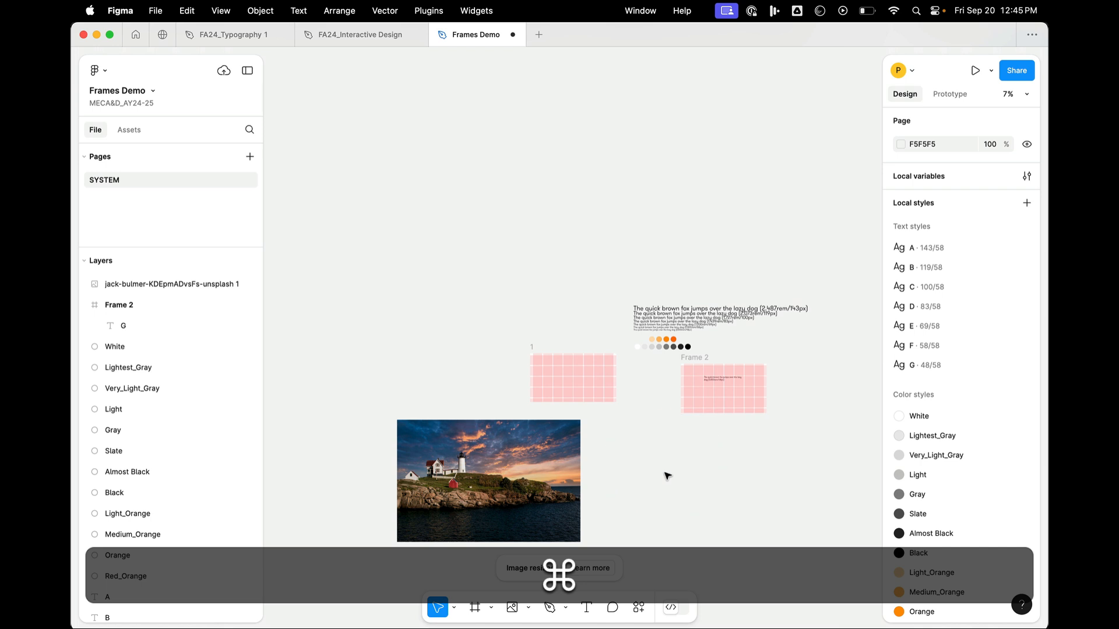
Switch to Finder and bring the river photo from the maine folder onto the Figma canvas beside the lighthouse photo.
{"action": "key", "text": "super+Tab"}
{"action": "key", "text": "super+Tab"}
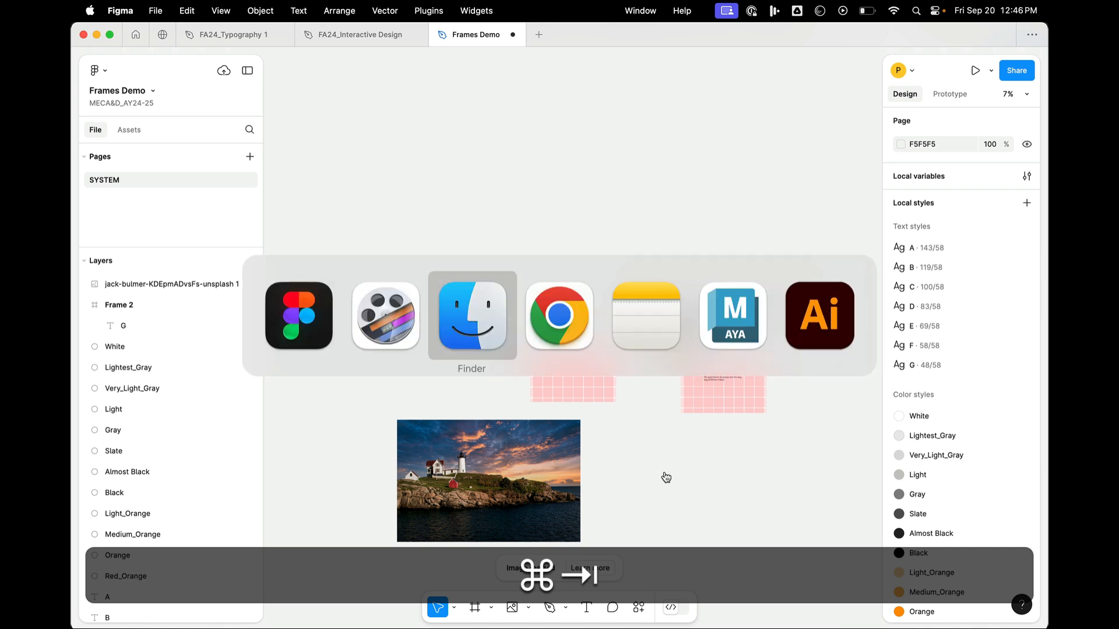
{"action": "left_click_drag", "start_coordinate": [657, 380], "coordinate": [732, 492]}
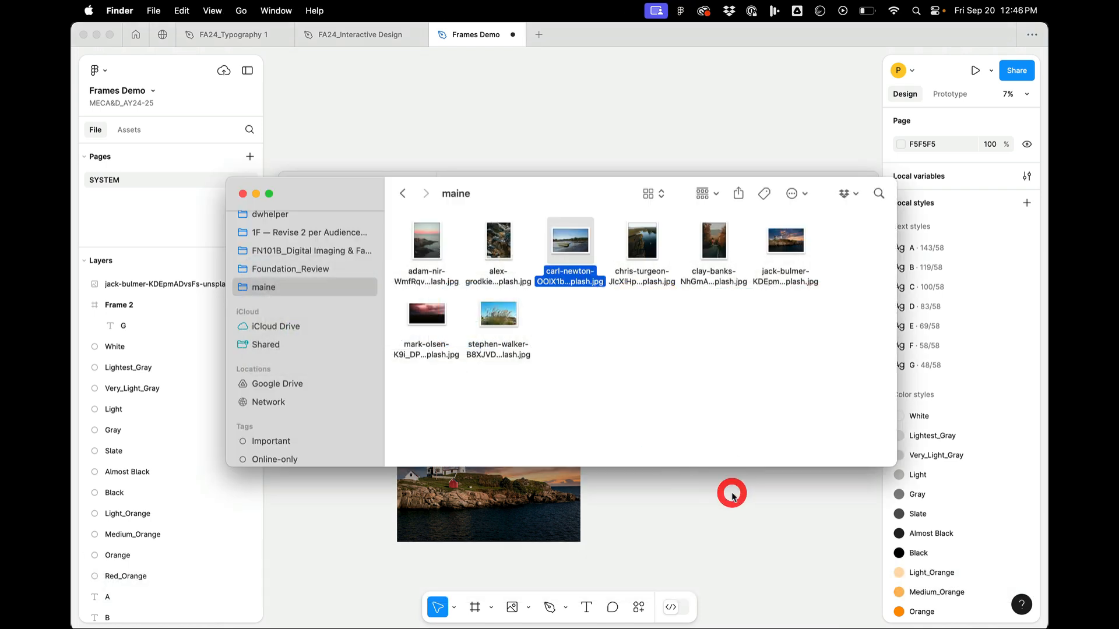
{"action": "left_click", "coordinate": [602, 518]}
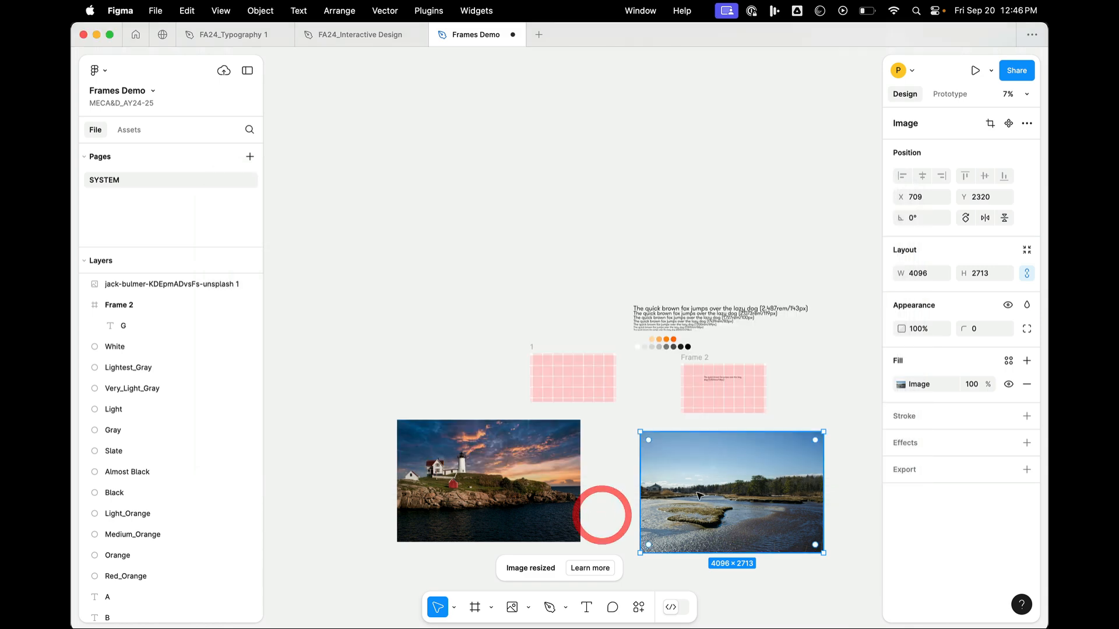
Switch to Chrome, open the Unsplash lighthouse photo in its own tab and copy the image.
{"action": "key", "text": "super+Tab"}
{"action": "key", "text": "super+Tab"}
{"action": "key", "text": "super+Tab"}
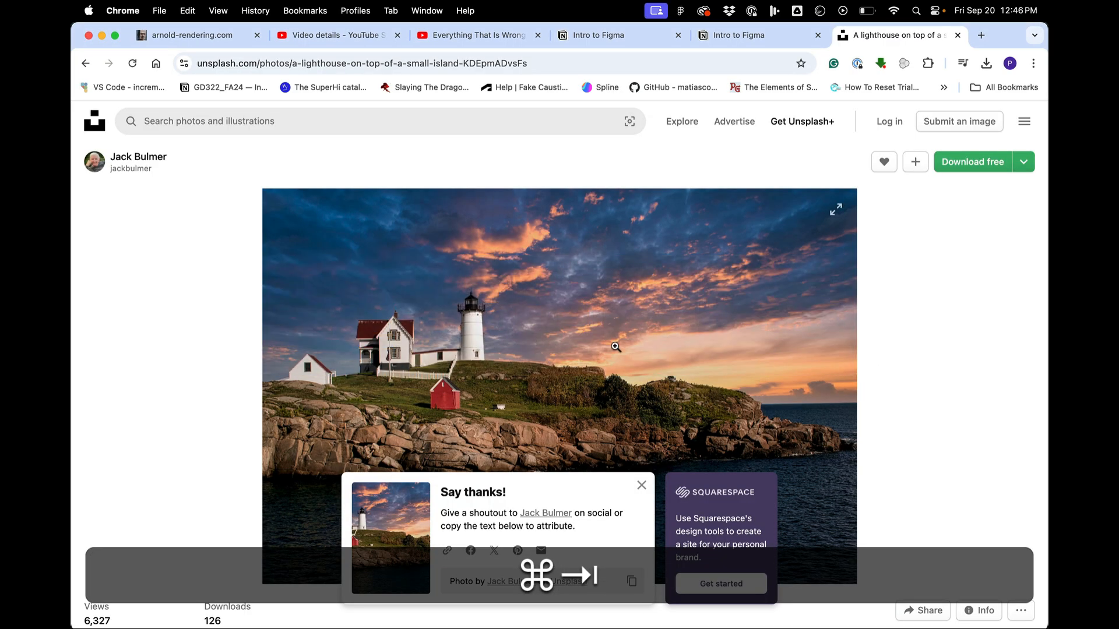
{"action": "right_click", "coordinate": [592, 273]}
{"action": "left_click", "coordinate": [623, 279]}
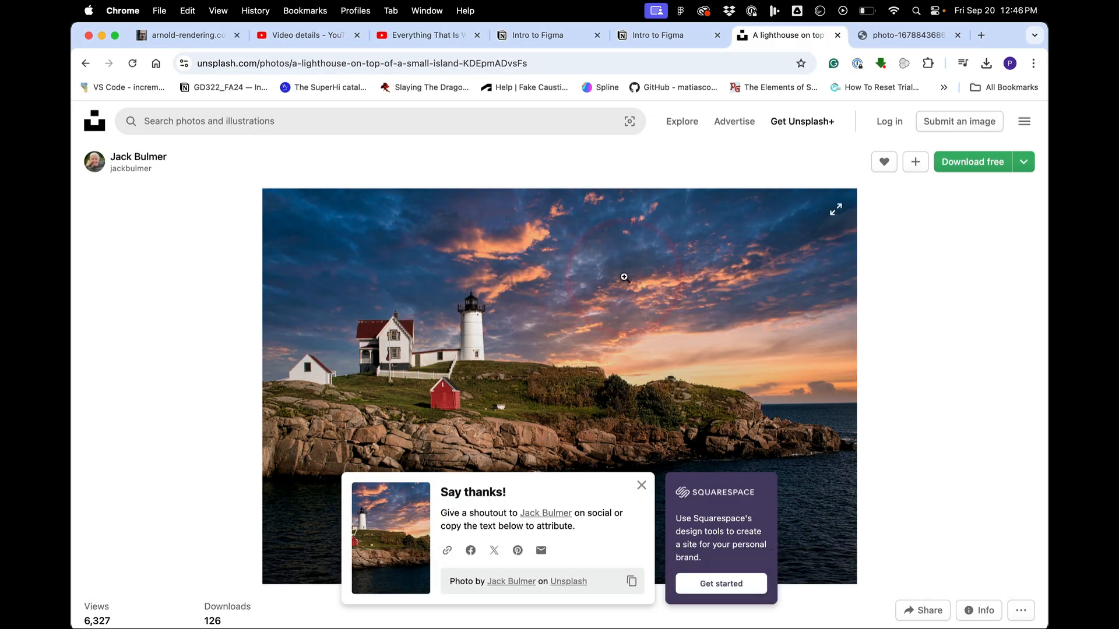
{"action": "left_click", "coordinate": [885, 32]}
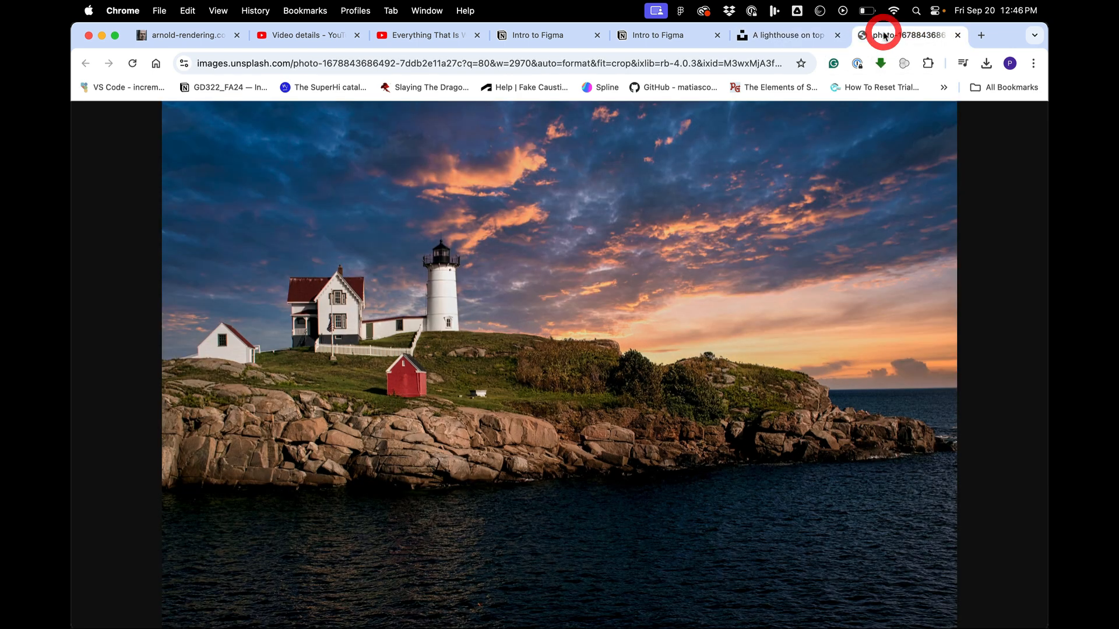
{"action": "right_click", "coordinate": [596, 222]}
{"action": "left_click", "coordinate": [613, 258]}
Switch back to Figma, paste the copied lighthouse image over the river photo and position it above and left of frame 1.
{"action": "key", "text": "super+Tab"}
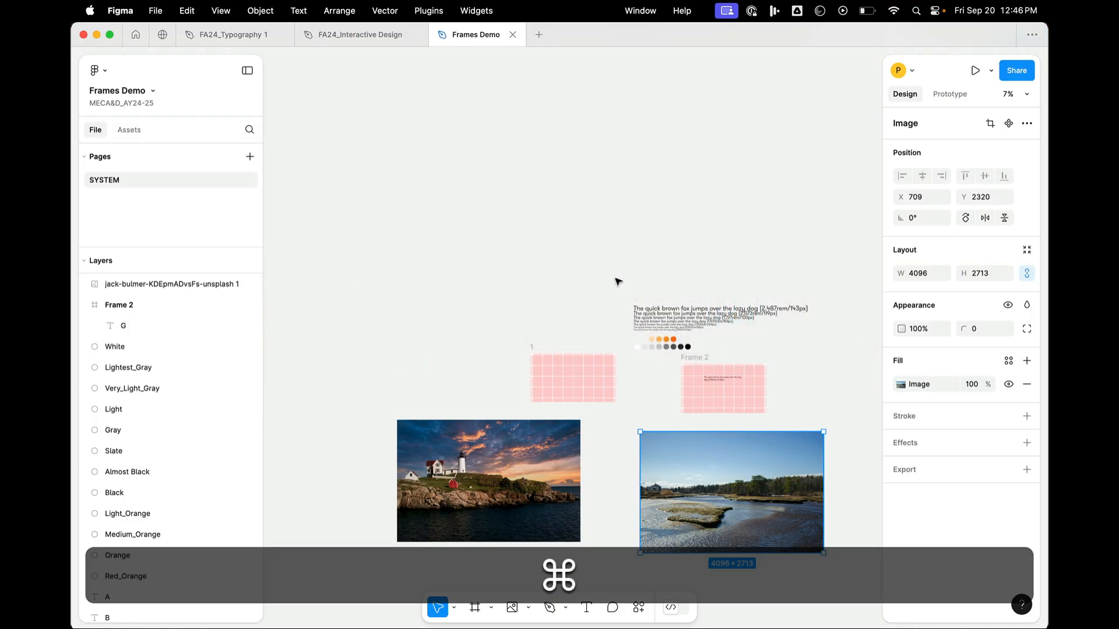
{"action": "key", "text": "super+v"}
{"action": "left_click_drag", "start_coordinate": [688, 550], "coordinate": [573, 255]}
{"action": "key", "text": "super+z"}
{"action": "left_click", "coordinate": [372, 220]}
{"action": "left_click_drag", "start_coordinate": [495, 176], "coordinate": [325, 322]}
Switch to Chrome and run a Google image search for "kitten" in a new tab.
{"action": "key", "text": "super+Tab"}
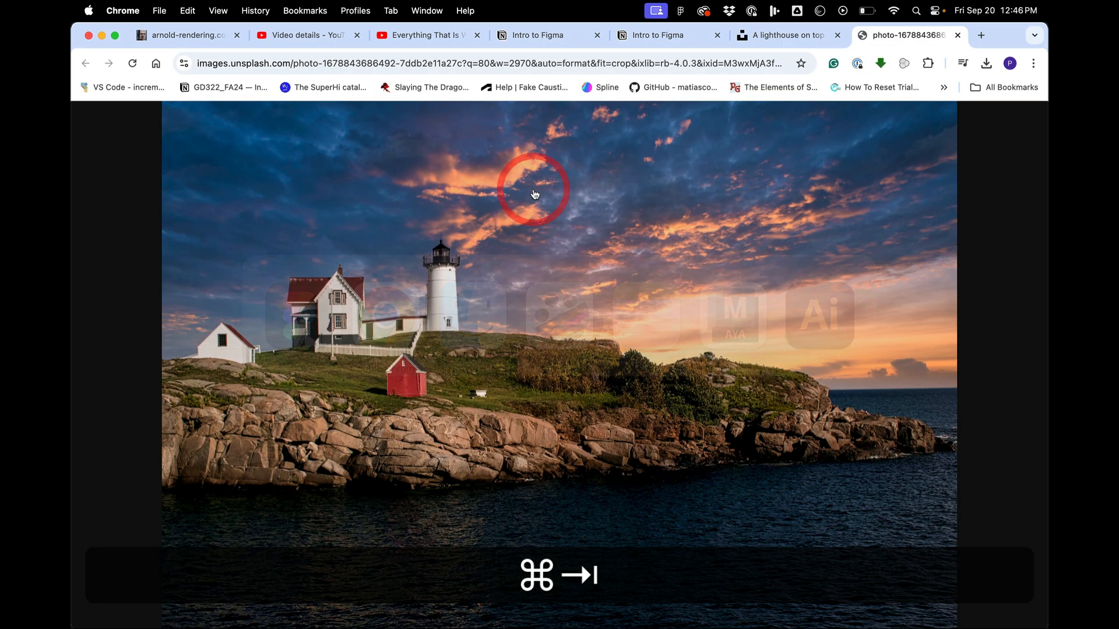
{"action": "left_click", "coordinate": [979, 36]}
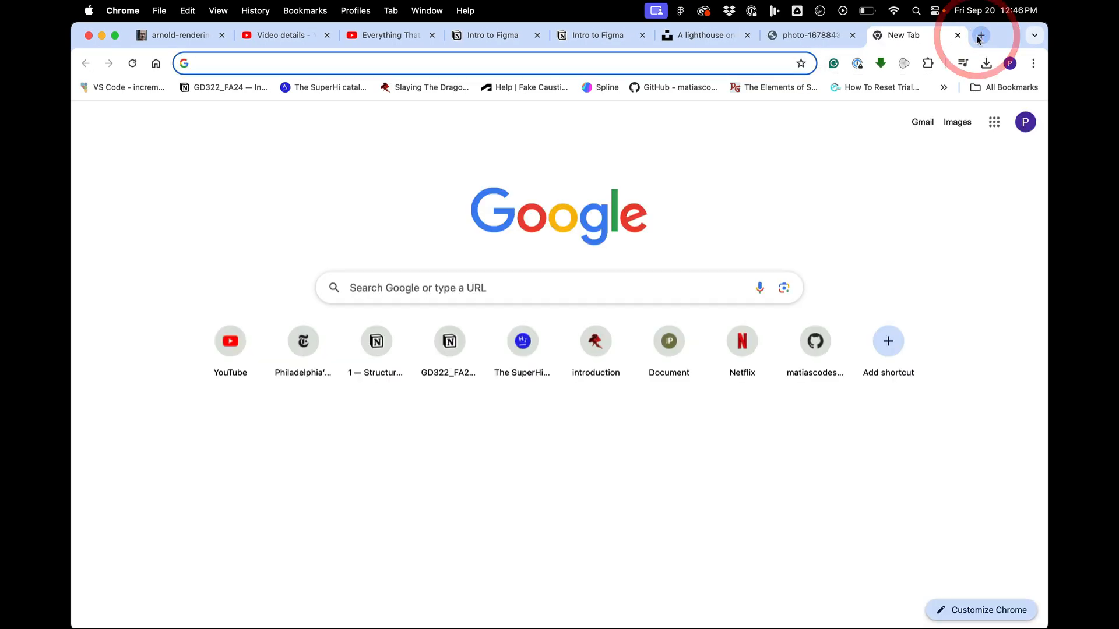
{"action": "type", "text": "kitten"}
{"action": "key", "text": "Return"}
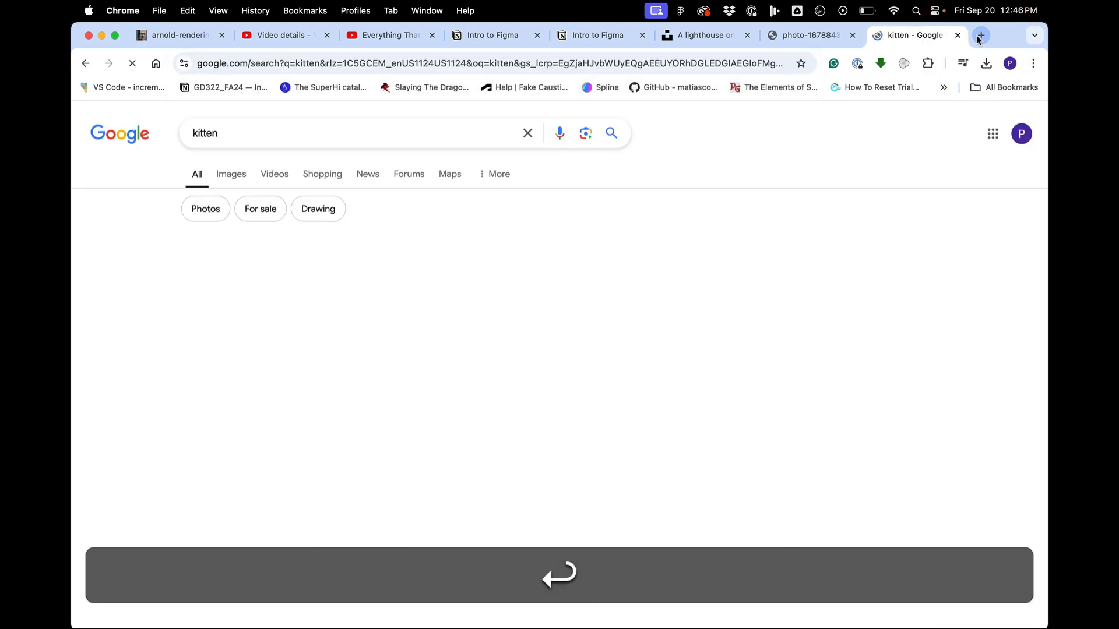
{"action": "left_click", "coordinate": [225, 174]}
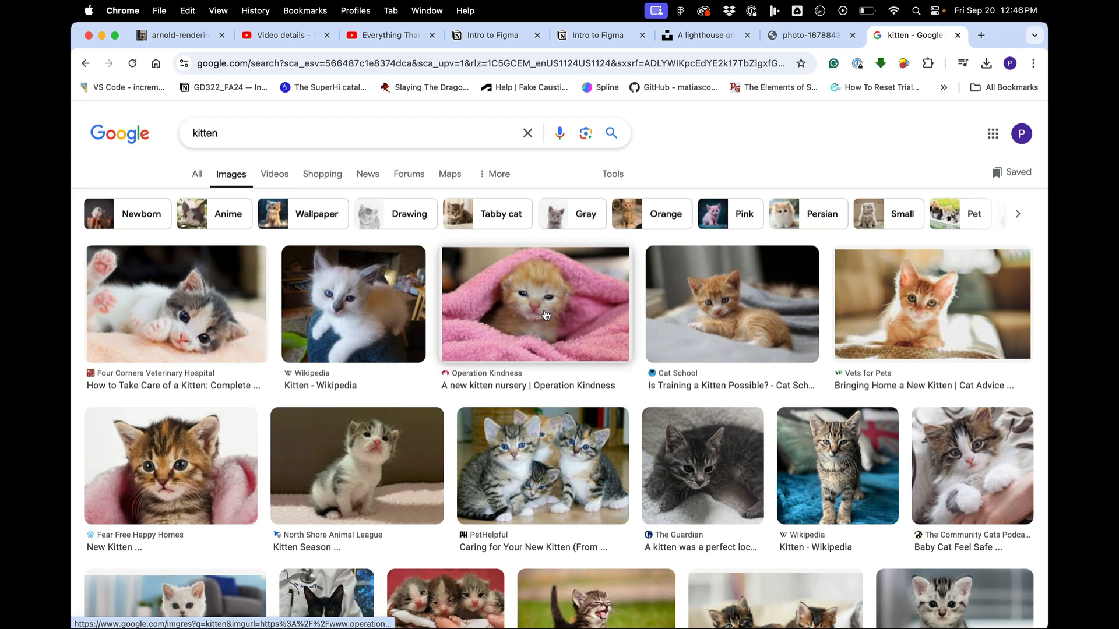
Open the Cat School orange kitten result's page in a new tab and copy its kitten image.
{"action": "left_click", "coordinate": [721, 319]}
{"action": "right_click", "coordinate": [797, 349]}
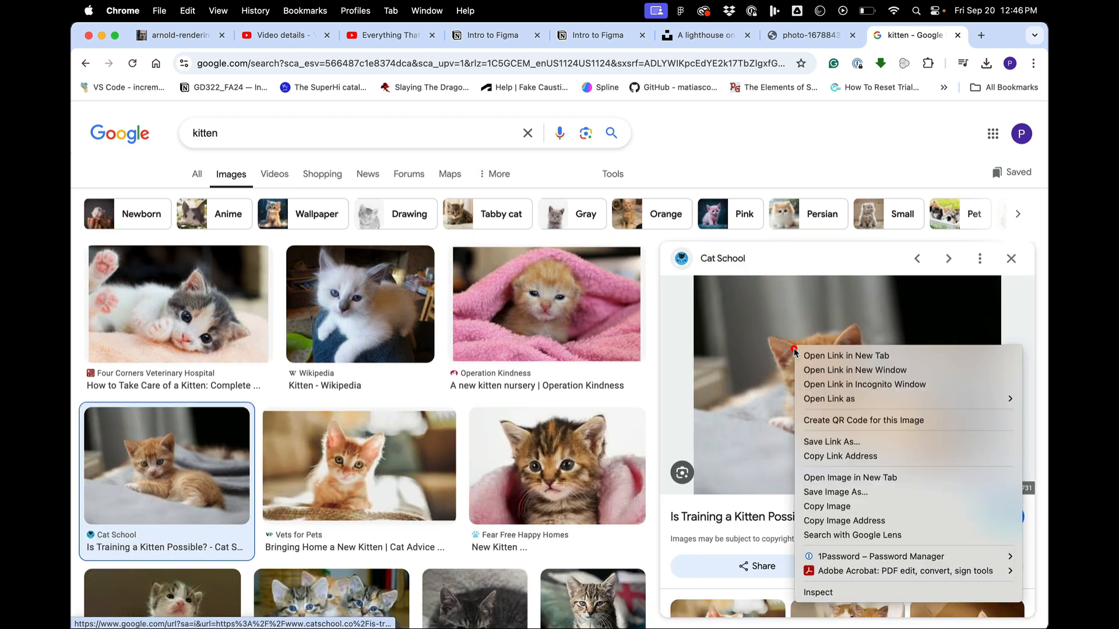
{"action": "left_click", "coordinate": [838, 356]}
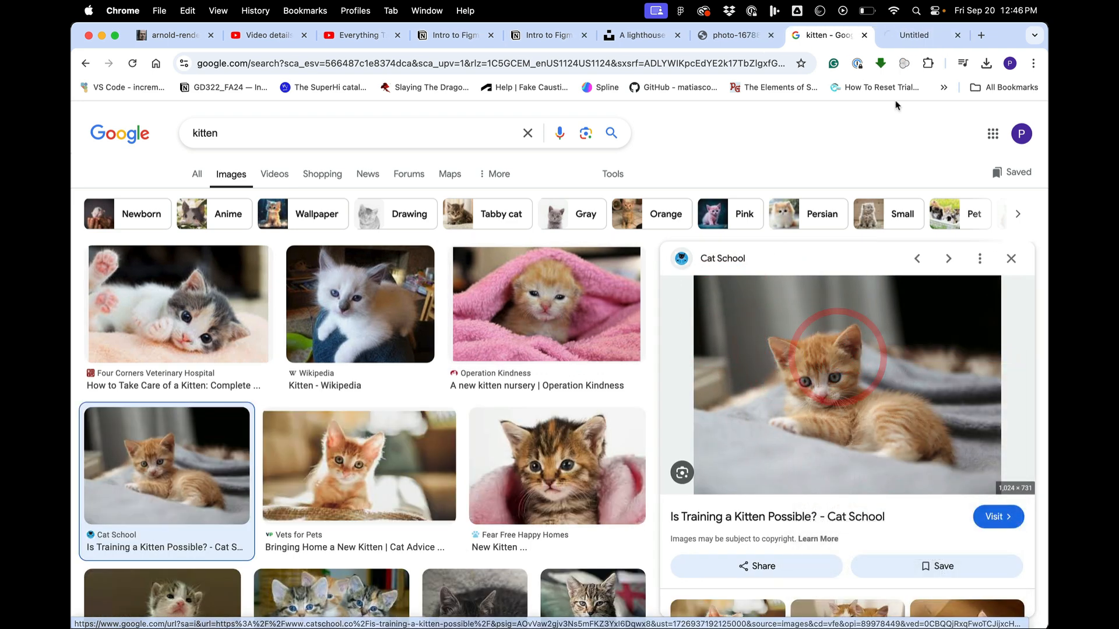
{"action": "left_click", "coordinate": [899, 36]}
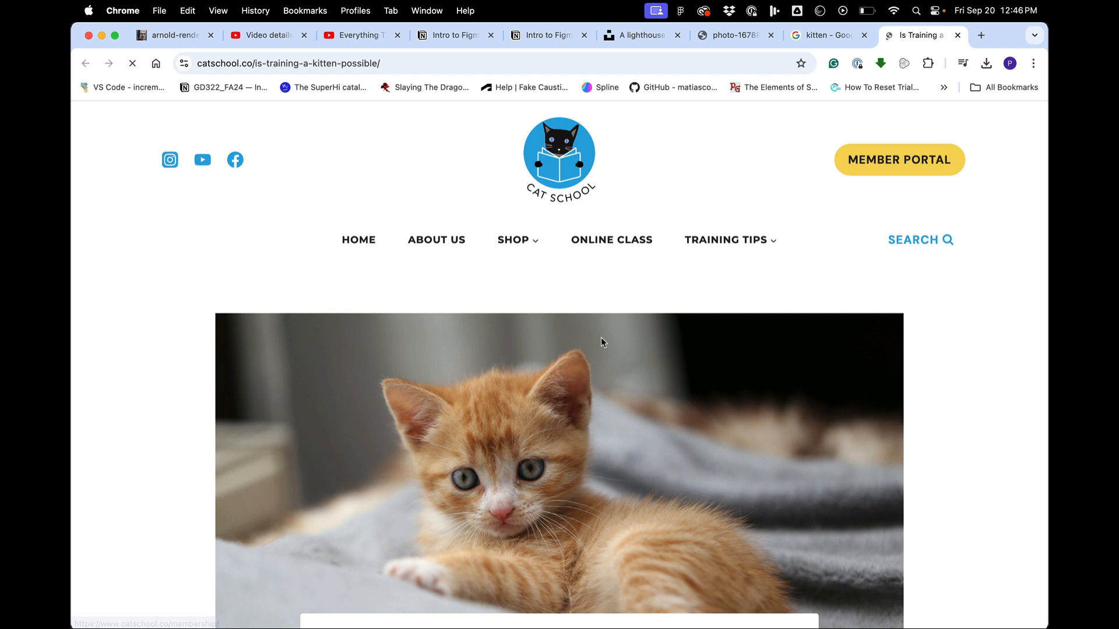
{"action": "right_click", "coordinate": [589, 357]}
{"action": "left_click", "coordinate": [621, 395]}
Switch to Figma, paste the copied kitten image and place it above frame 1.
{"action": "key", "text": "super+Tab"}
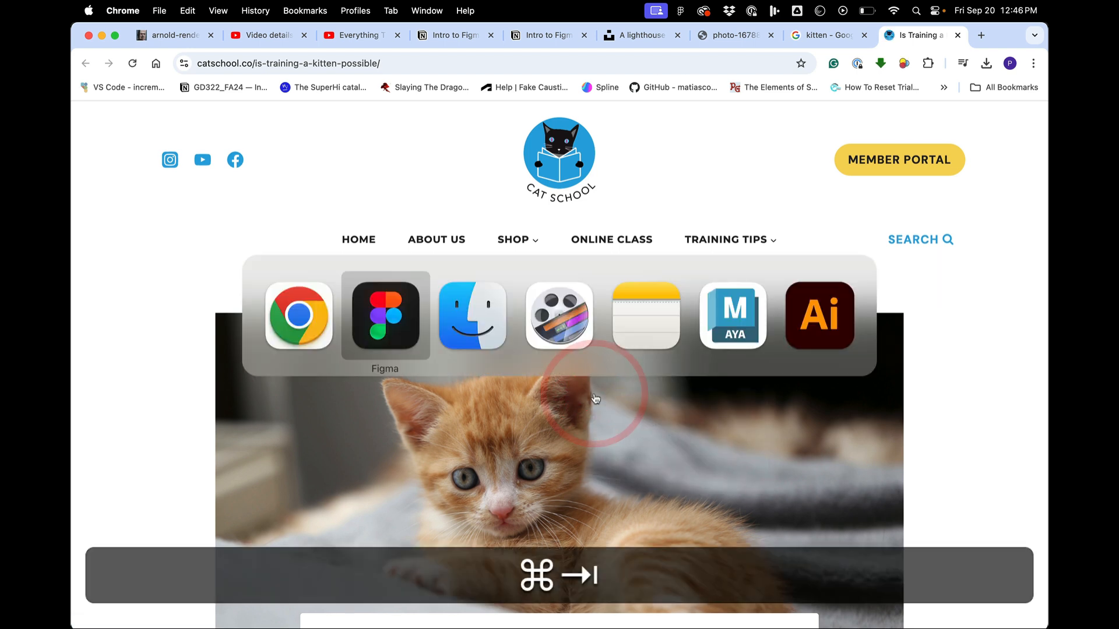
{"action": "key", "text": "super+v"}
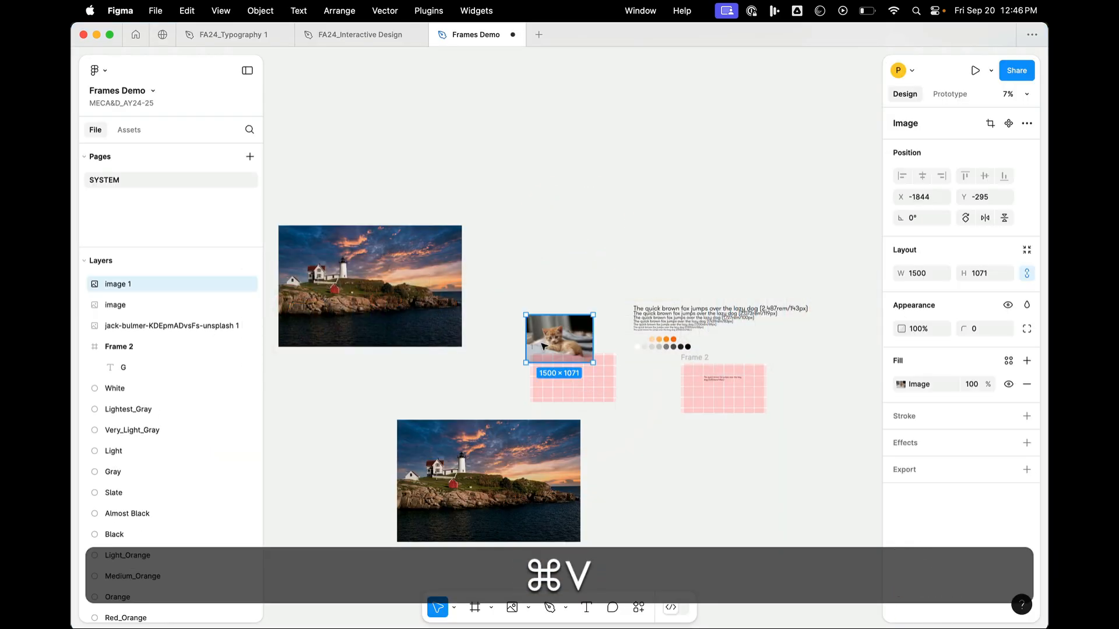
{"action": "left_click_drag", "start_coordinate": [543, 346], "coordinate": [543, 211]}
{"action": "left_click", "coordinate": [502, 279]}
{"action": "scroll", "coordinate": [502, 279], "scroll_direction": "left", "scroll_amount": 3}
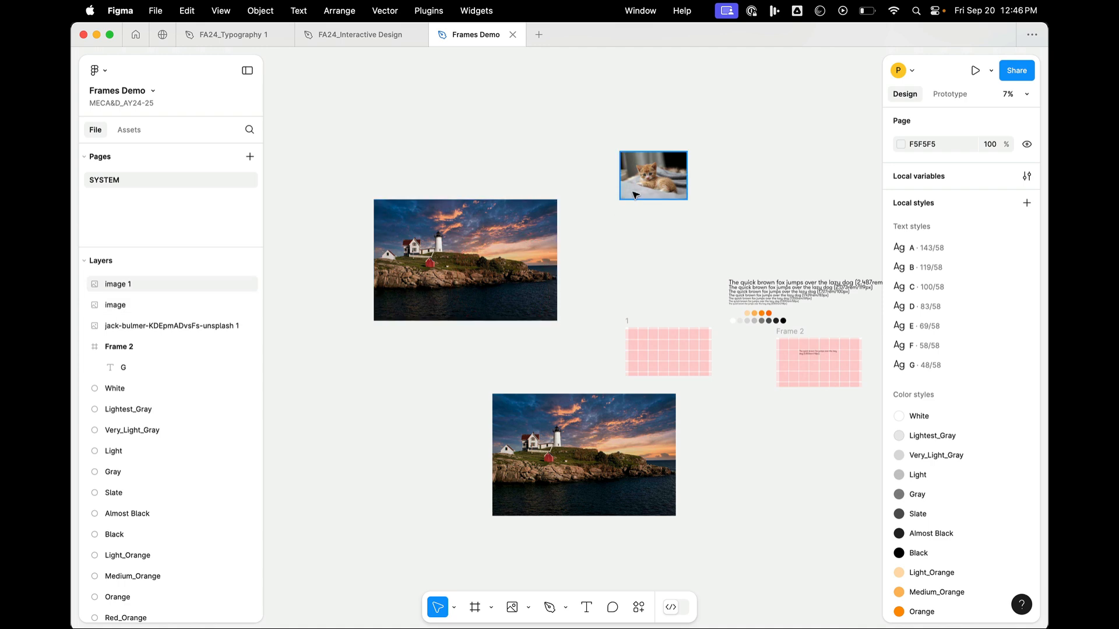
{"action": "scroll", "coordinate": [635, 195], "scroll_direction": "up", "scroll_amount": 5}
{"action": "left_click", "coordinate": [645, 170]}
{"action": "left_click", "coordinate": [564, 217]}
{"action": "left_click", "coordinate": [662, 182]}
{"action": "left_click", "coordinate": [403, 299]}
{"action": "left_click", "coordinate": [628, 192]}
{"action": "left_click", "coordinate": [562, 260]}
Copy the kitten image's properties and paste them onto the upper lighthouse image.
{"action": "left_click", "coordinate": [637, 166]}
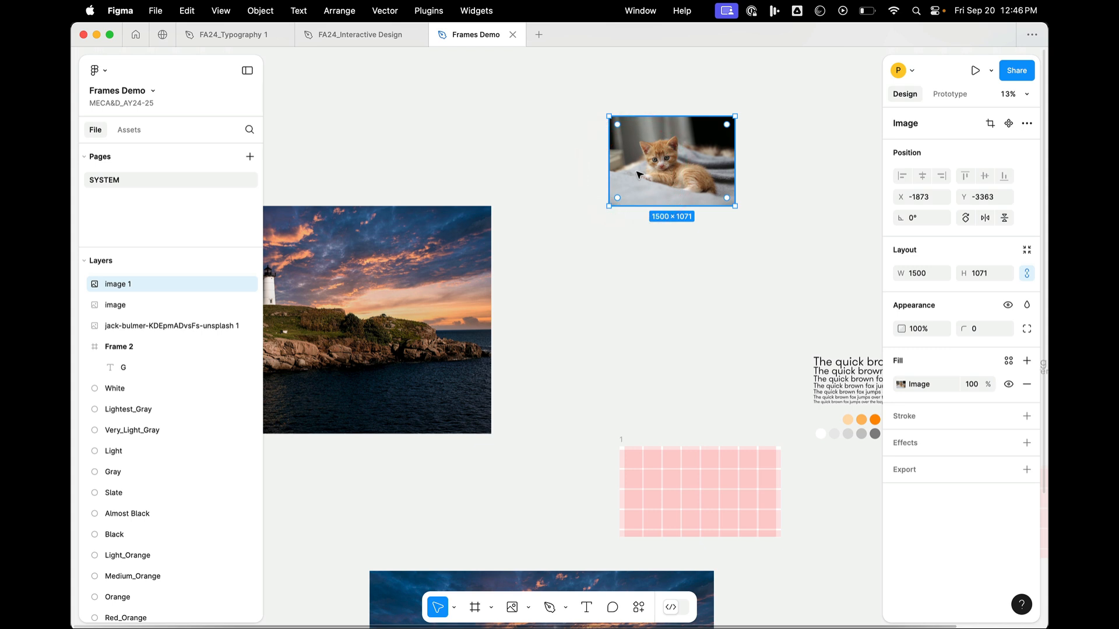
{"action": "key", "text": "super"}
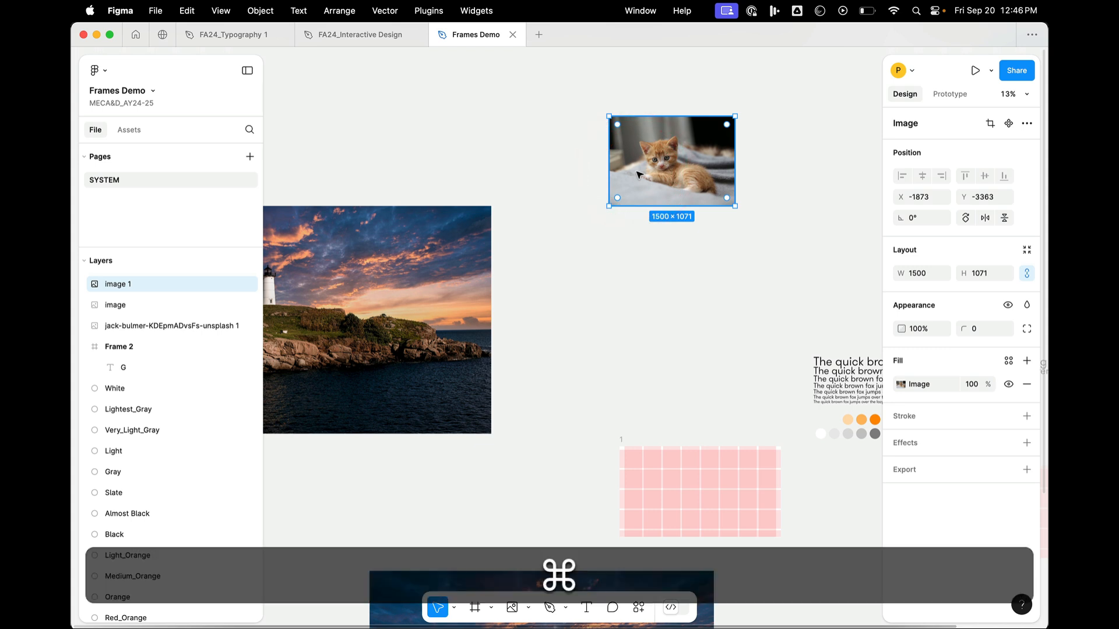
{"action": "right_click", "coordinate": [639, 175]}
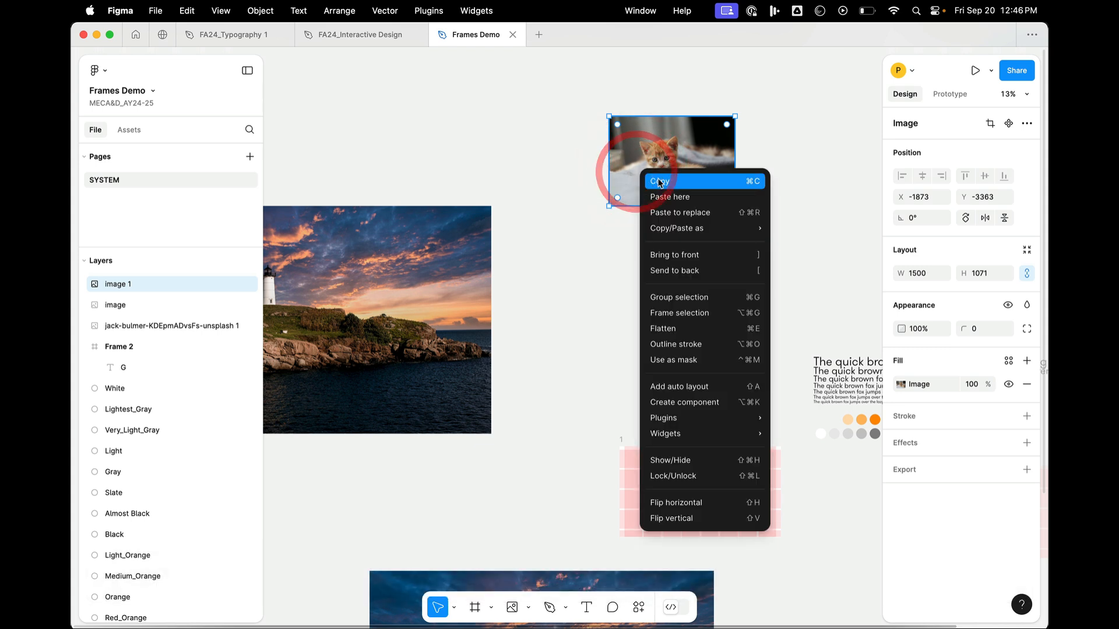
{"action": "mouse_move", "coordinate": [657, 232]}
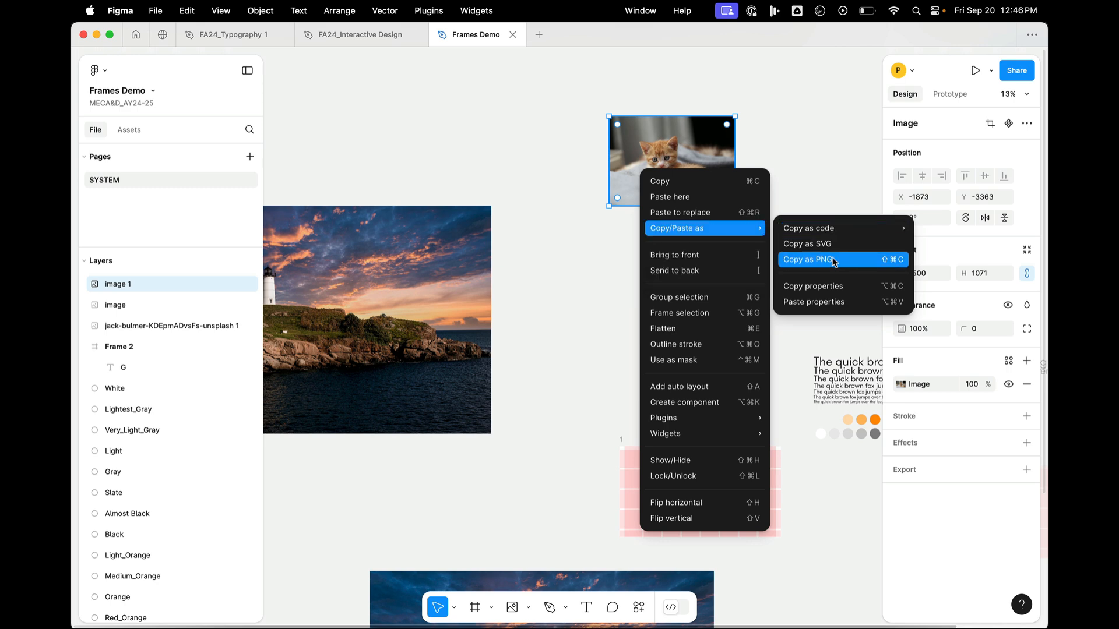
{"action": "left_click", "coordinate": [826, 286]}
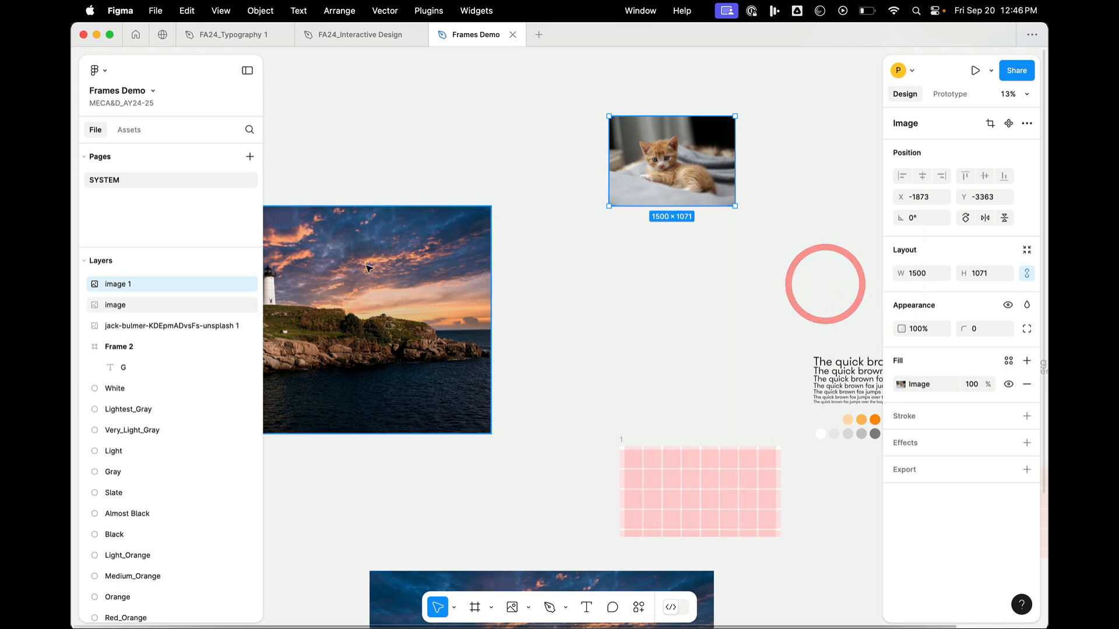
{"action": "left_click", "coordinate": [361, 262]}
{"action": "scroll", "coordinate": [364, 266], "scroll_direction": "left", "scroll_amount": 5}
{"action": "key", "text": "alt+super"}
{"action": "key", "text": "alt+super+v"}
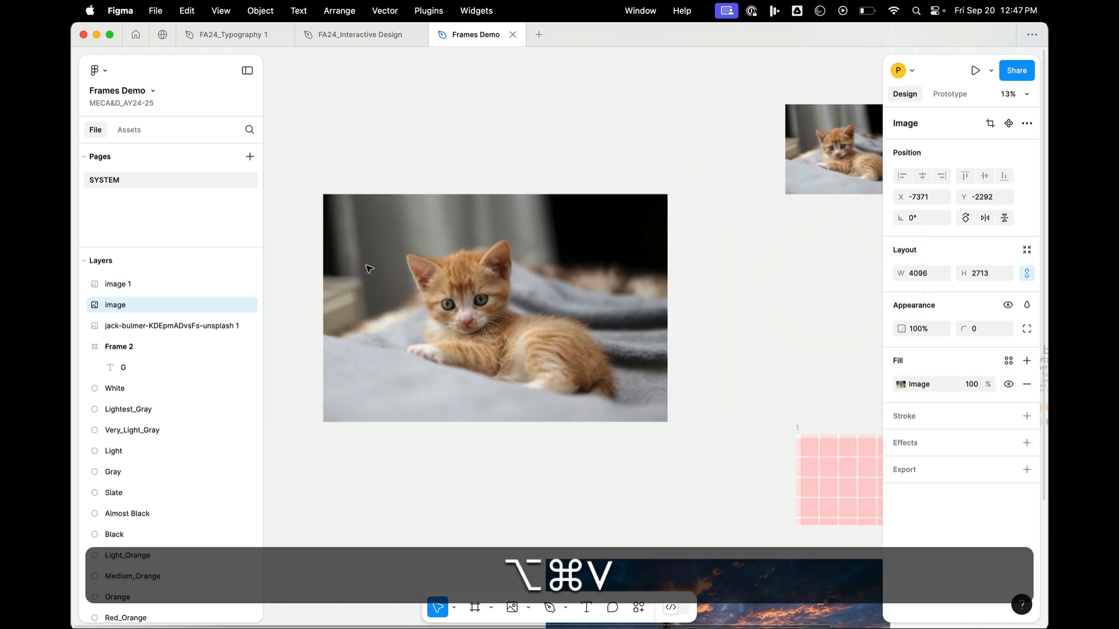
{"action": "scroll", "coordinate": [586, 147], "scroll_direction": "down", "scroll_amount": 5}
{"action": "left_click", "coordinate": [726, 146]}
{"action": "left_click", "coordinate": [544, 217]}
{"action": "left_click", "coordinate": [720, 190]}
{"action": "scroll", "coordinate": [721, 191], "scroll_direction": "right", "scroll_amount": 3}
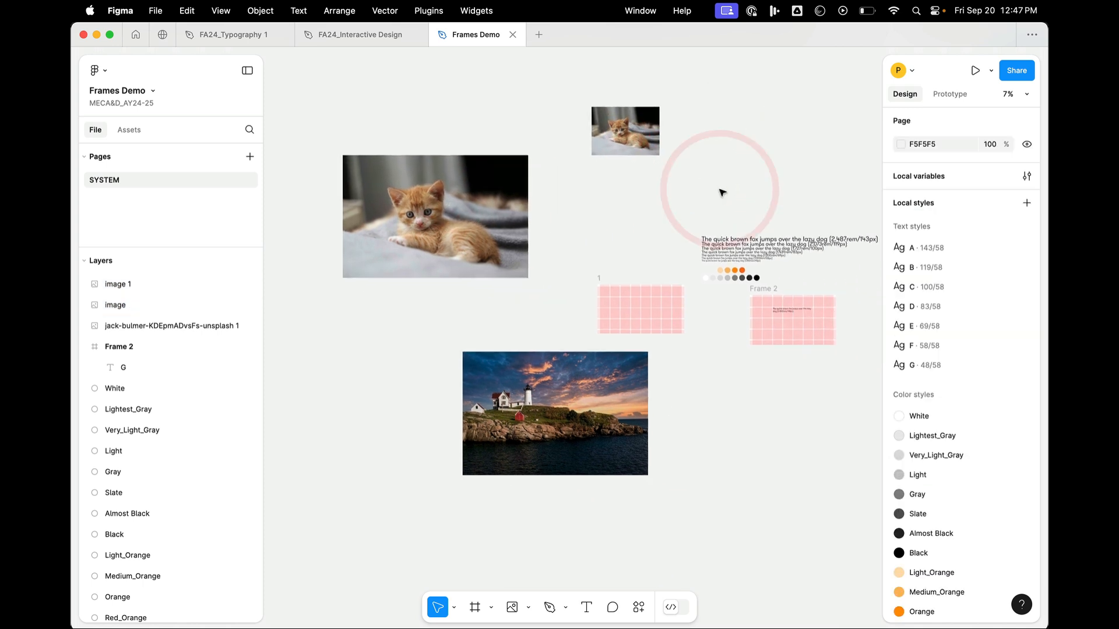
{"action": "left_click", "coordinate": [607, 126]}
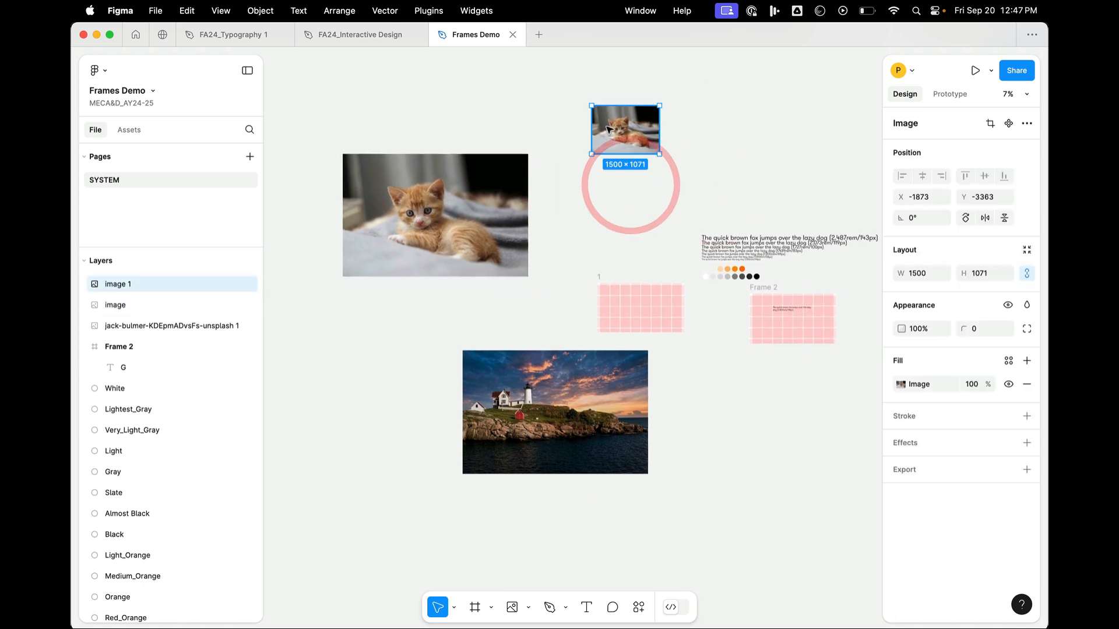
{"action": "left_click", "coordinate": [557, 230]}
Scale the large kitten image to about 3173 × 2102 and align the smaller one beside it at about 2944 × 2102.
{"action": "left_click", "coordinate": [446, 198]}
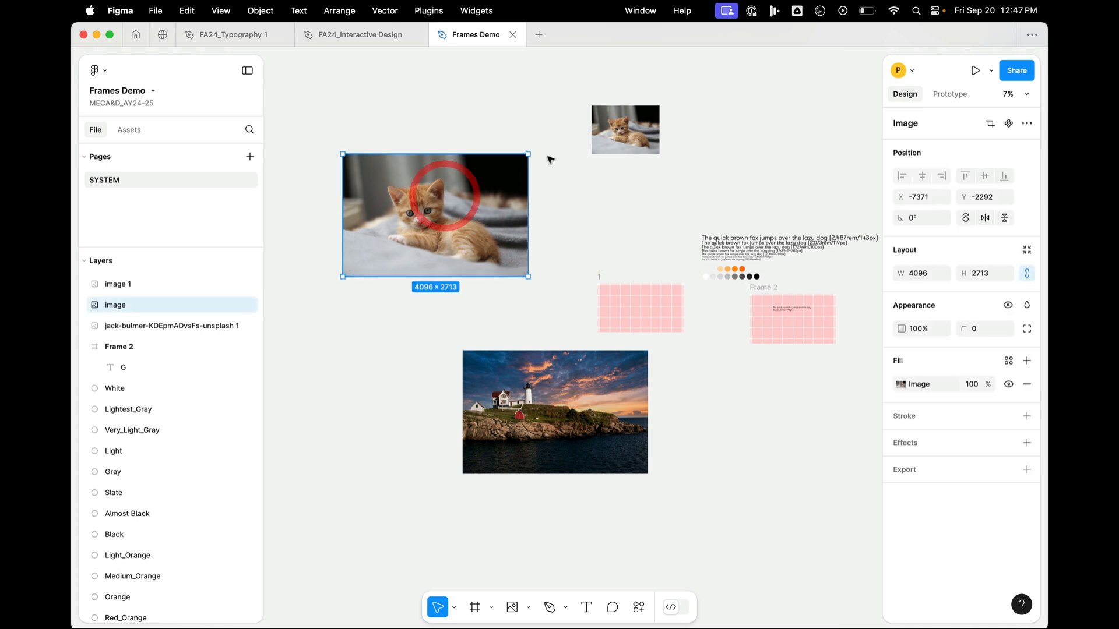
{"action": "left_click_drag", "start_coordinate": [528, 154], "coordinate": [485, 195]}
{"action": "left_click_drag", "start_coordinate": [599, 153], "coordinate": [586, 275]}
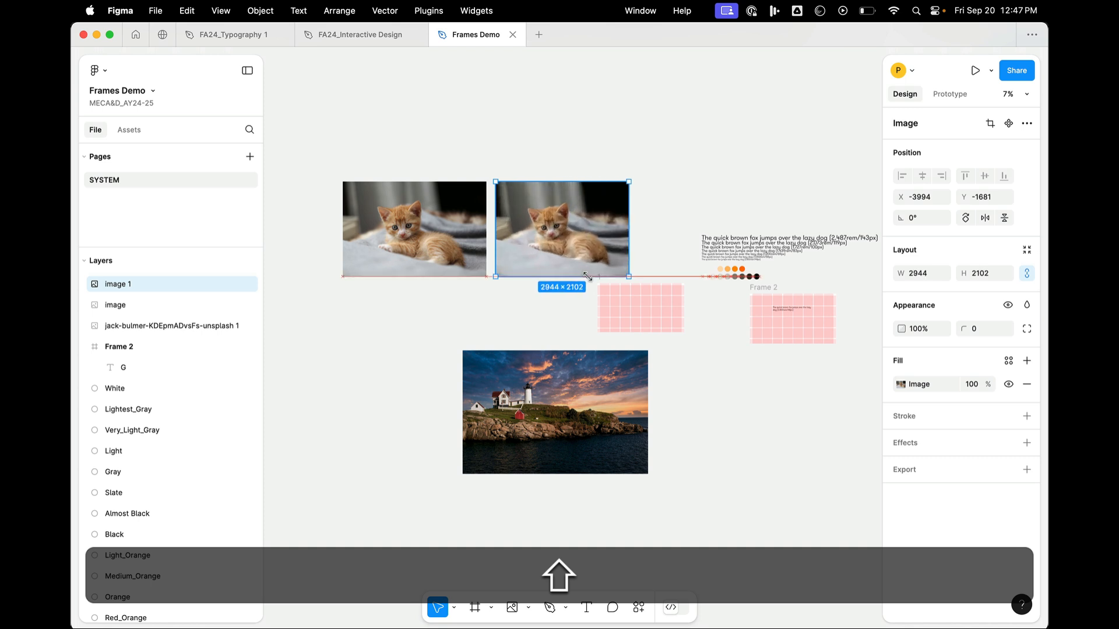
{"action": "left_click", "coordinate": [424, 314]}
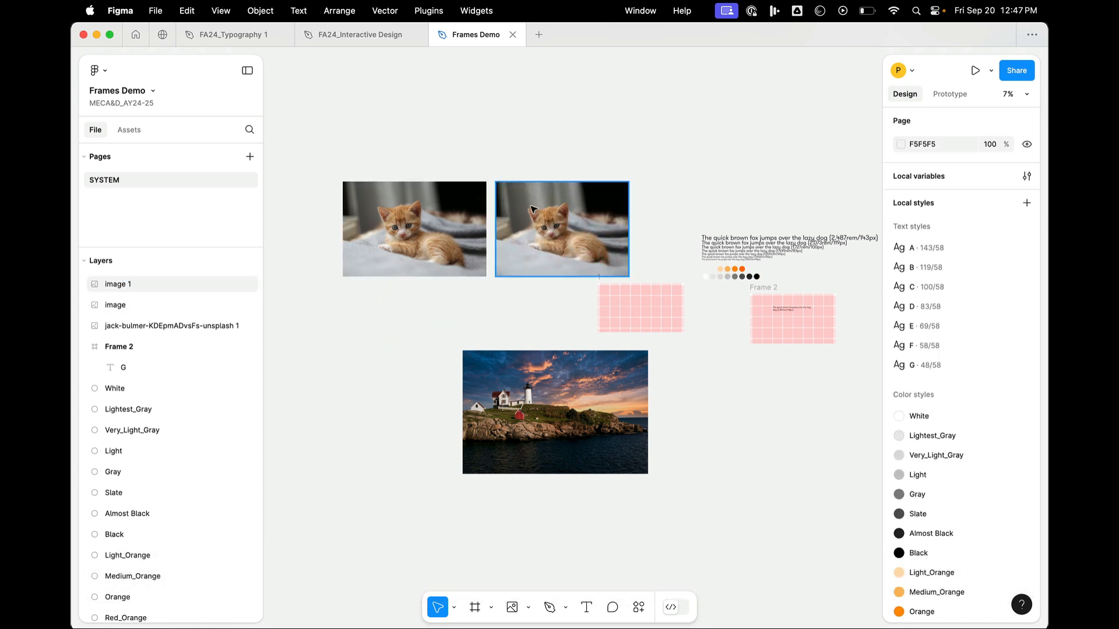
Move the lighthouse photo beneath the left kitten image and scale it to the same width, about 3173 × 2116.
{"action": "left_click_drag", "start_coordinate": [536, 427], "coordinate": [416, 380]}
{"action": "left_click_drag", "start_coordinate": [530, 429], "coordinate": [487, 386]}
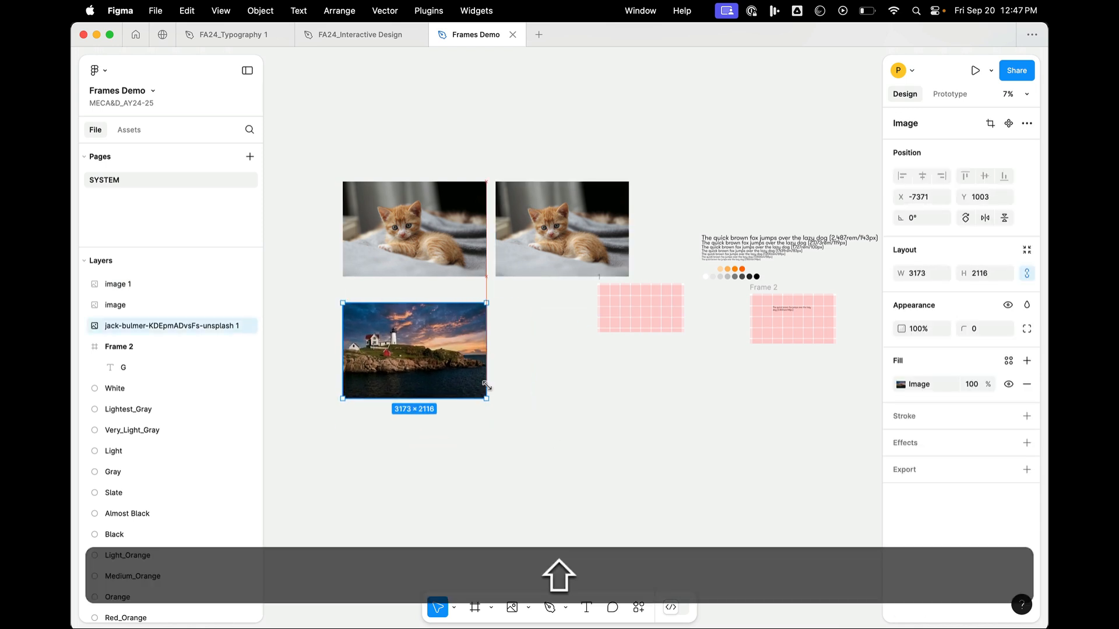
{"action": "left_click", "coordinate": [564, 356]}
Delete the right kitten image and open the image fill settings of the remaining kitten.
{"action": "left_click", "coordinate": [603, 217]}
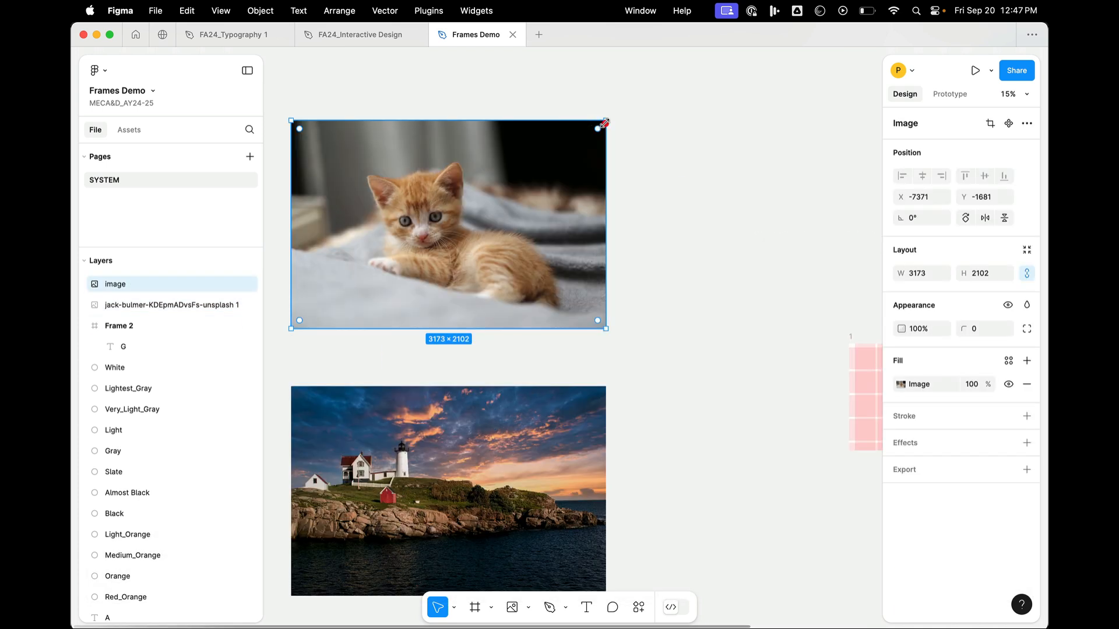
{"action": "double_click", "coordinate": [605, 122]}
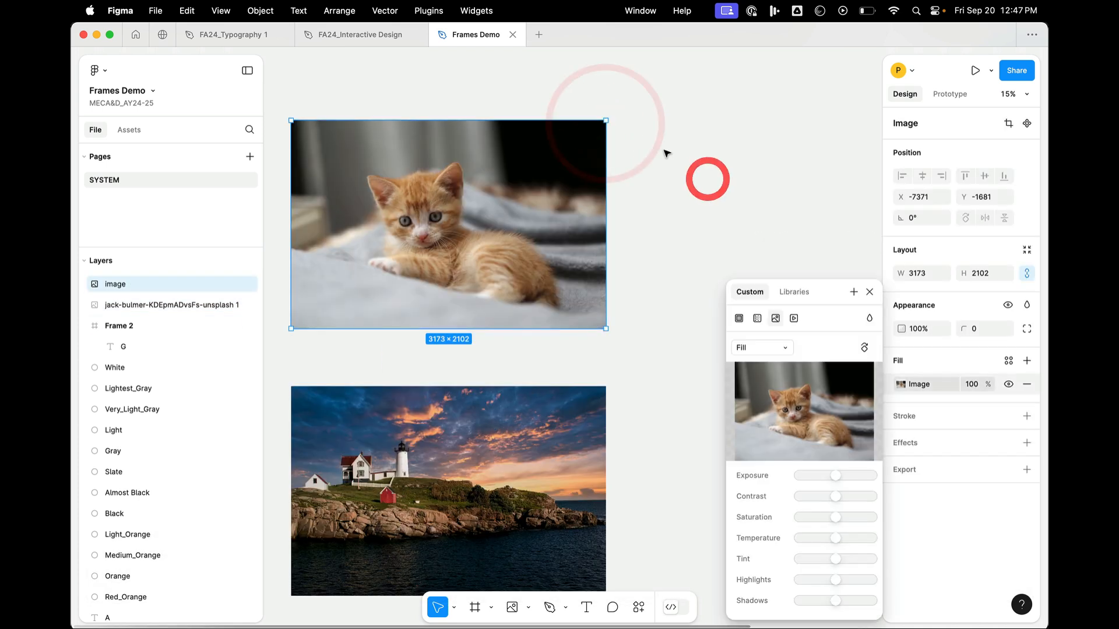
Resize the kitten image to about 3173 × 2053 and look over the scaling modes of its image fill.
{"action": "left_click_drag", "start_coordinate": [603, 119], "coordinate": [607, 147]}
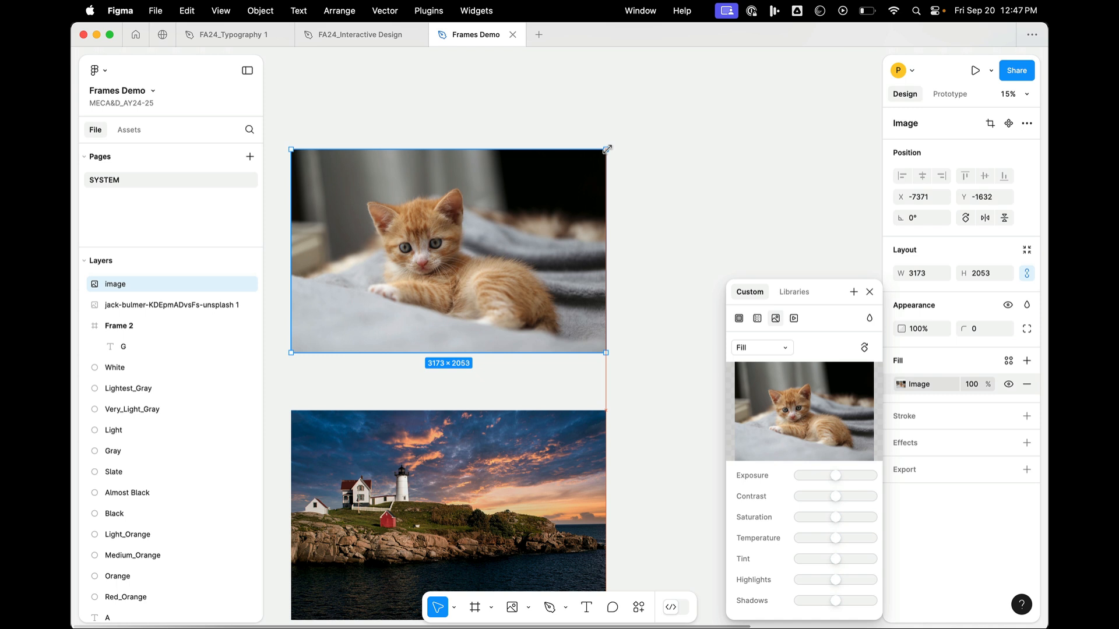
{"action": "left_click_drag", "start_coordinate": [607, 149], "coordinate": [607, 149]}
{"action": "left_click", "coordinate": [743, 348]}
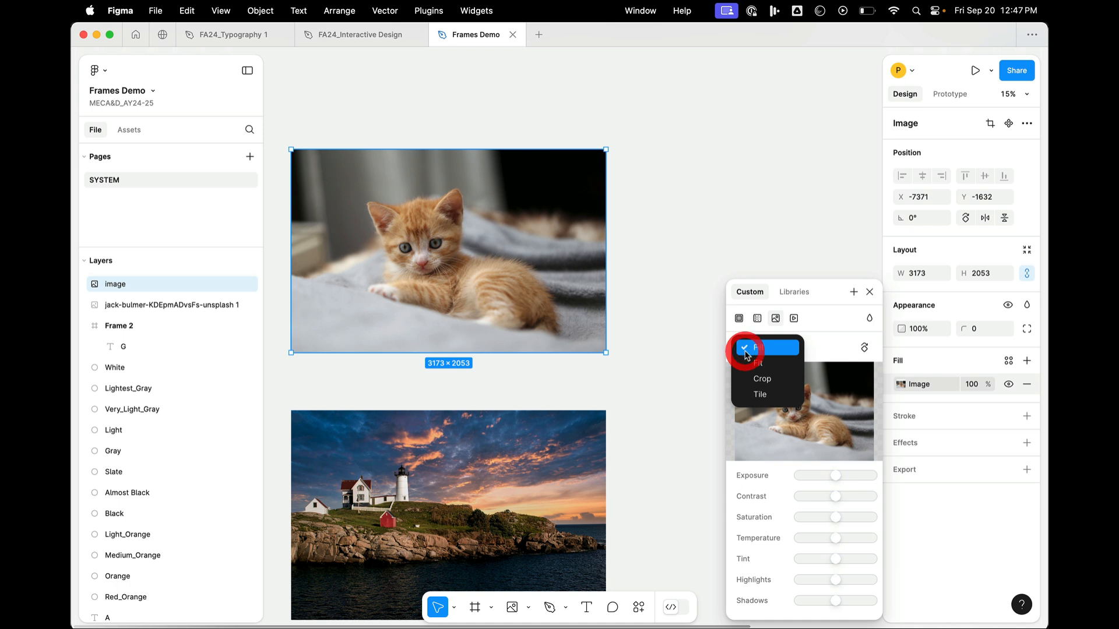
{"action": "left_click", "coordinate": [660, 192]}
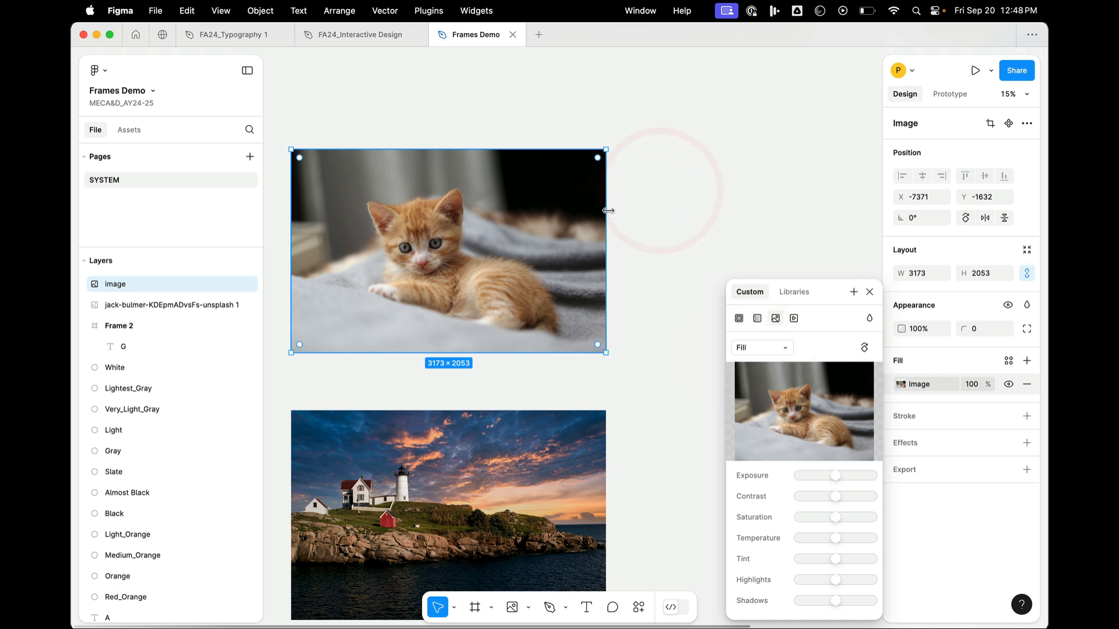
Crop the kitten image inward from both sides to about 2317 × 2053.
{"action": "left_click_drag", "start_coordinate": [606, 210], "coordinate": [573, 209]}
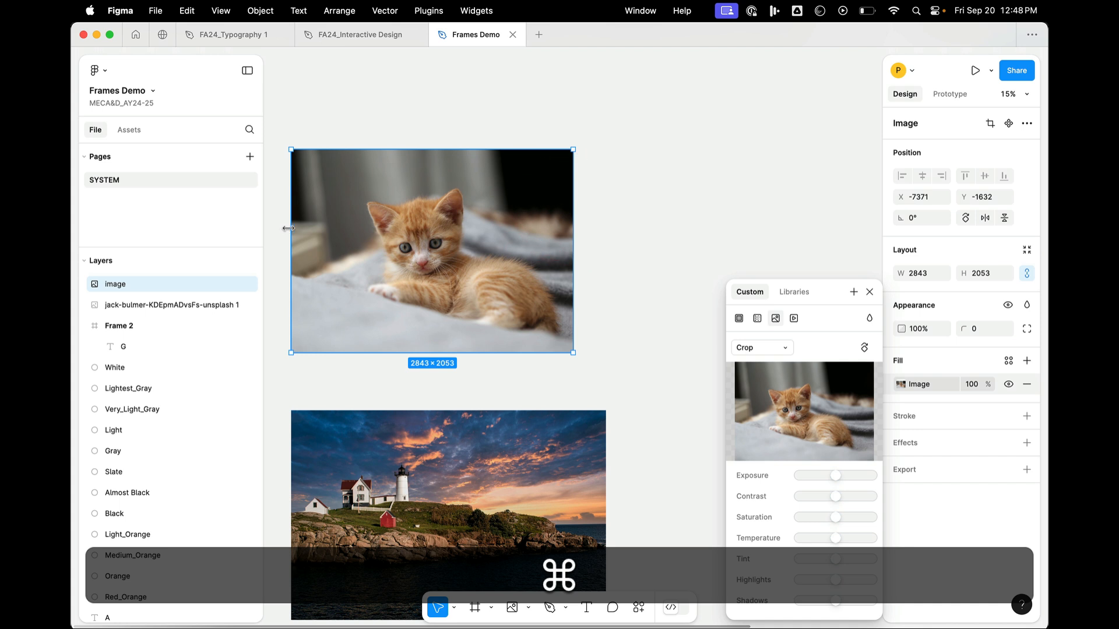
{"action": "left_click_drag", "start_coordinate": [312, 228], "coordinate": [343, 226]}
{"action": "left_click", "coordinate": [629, 127]}
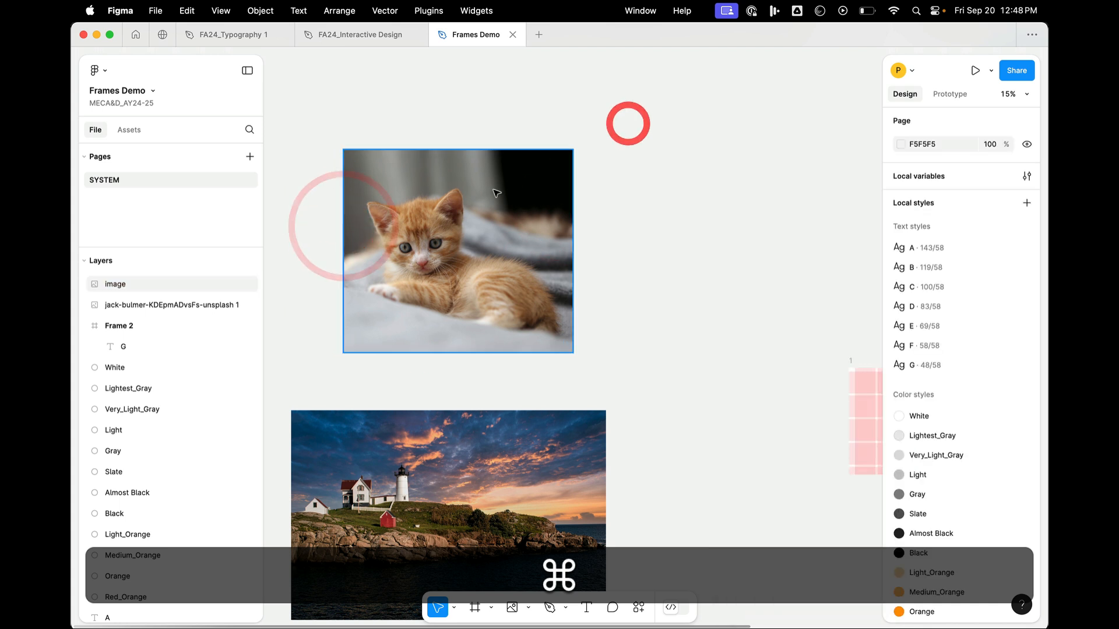
Try scaling the cropped kitten image up to about 2850 × 2290, and undo it.
{"action": "left_click", "coordinate": [492, 182]}
{"action": "left_click_drag", "start_coordinate": [574, 149], "coordinate": [625, 158]}
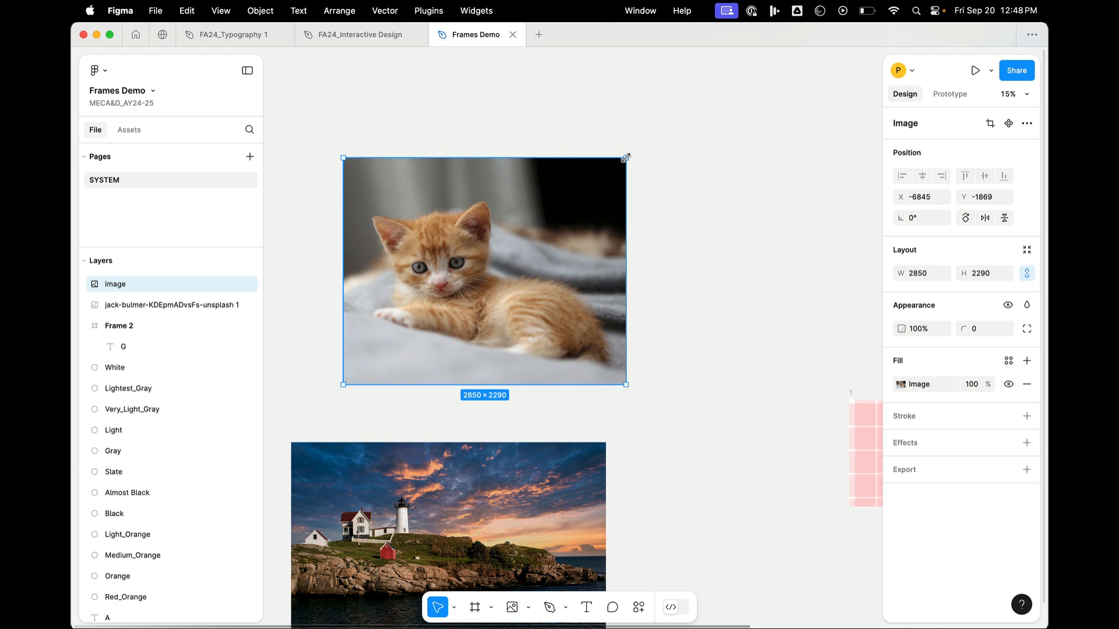
{"action": "key", "text": "super+z"}
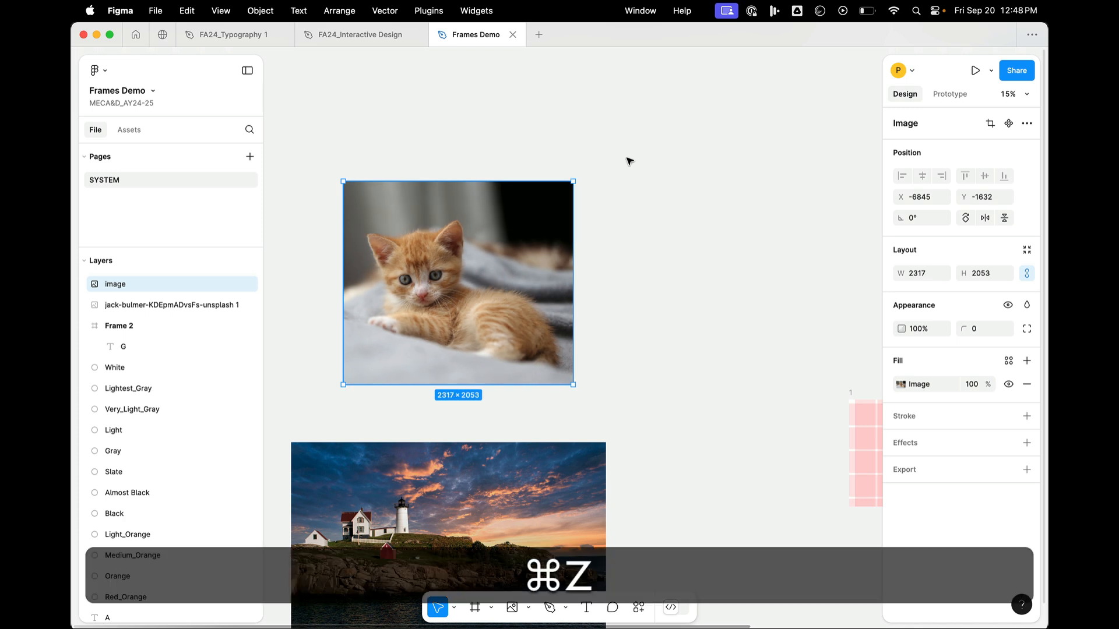
Reposition the kitten picture inside its crop area and widen the crop to about 2528 × 2053.
{"action": "double_click", "coordinate": [495, 239]}
{"action": "left_click_drag", "start_coordinate": [594, 258], "coordinate": [636, 265]}
{"action": "left_click_drag", "start_coordinate": [652, 175], "coordinate": [696, 218]}
{"action": "key", "text": "cmd+z"}
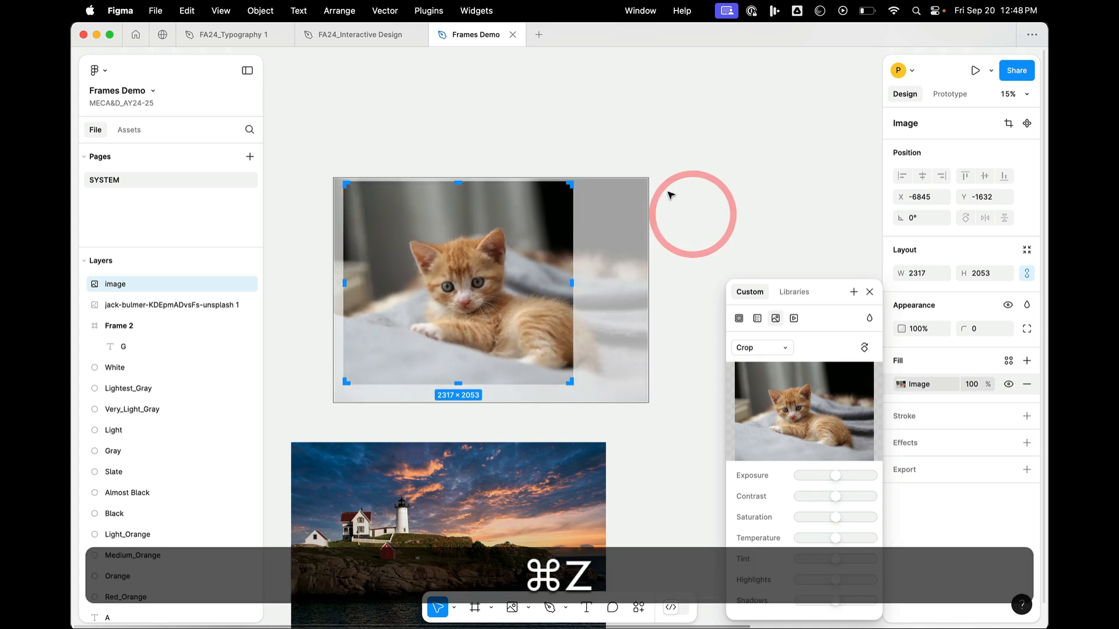
{"action": "left_click_drag", "start_coordinate": [571, 193], "coordinate": [594, 205]}
{"action": "left_click_drag", "start_coordinate": [497, 303], "coordinate": [482, 298]}
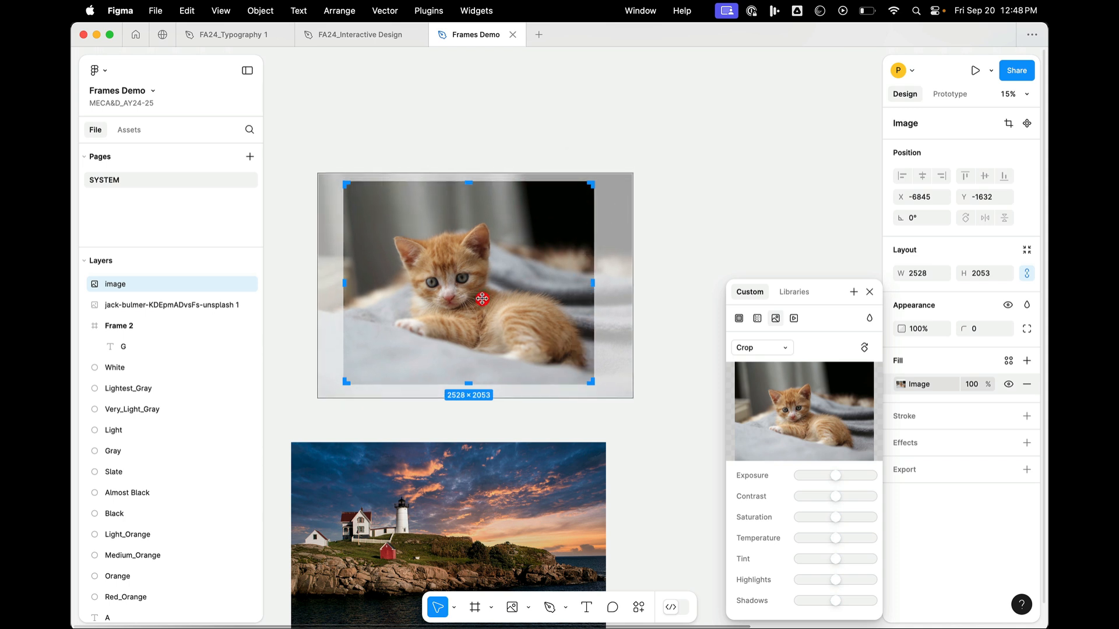
{"action": "key", "text": "Escape"}
{"action": "left_click", "coordinate": [712, 205]}
{"action": "left_click", "coordinate": [652, 141]}
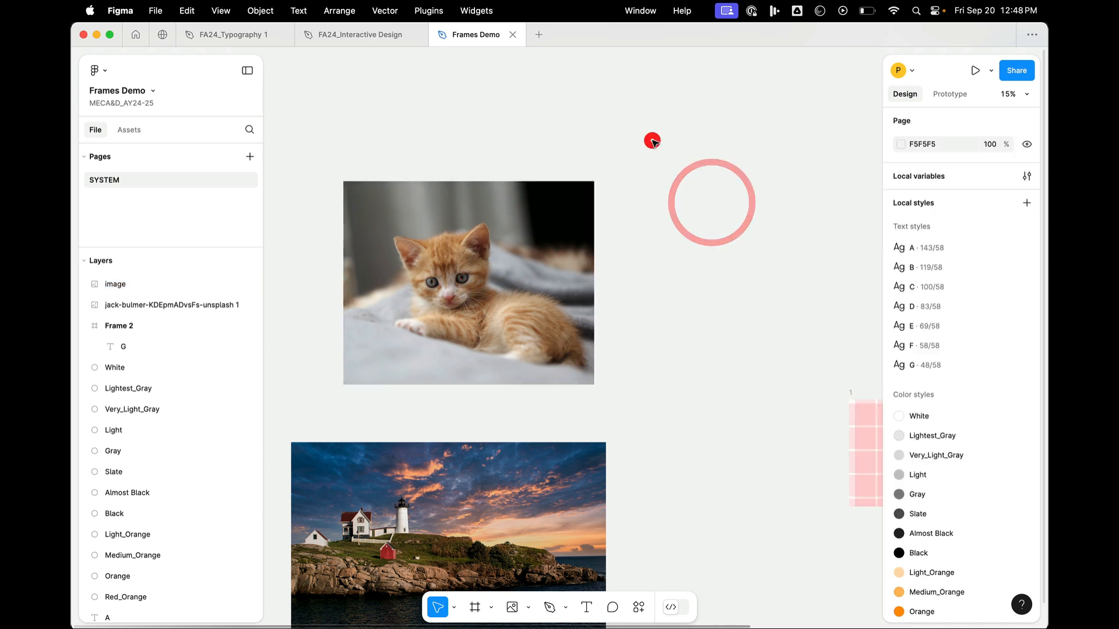
Try the contrast and saturation adjustments on the kitten's image fill and return them to neutral.
{"action": "left_click", "coordinate": [480, 230]}
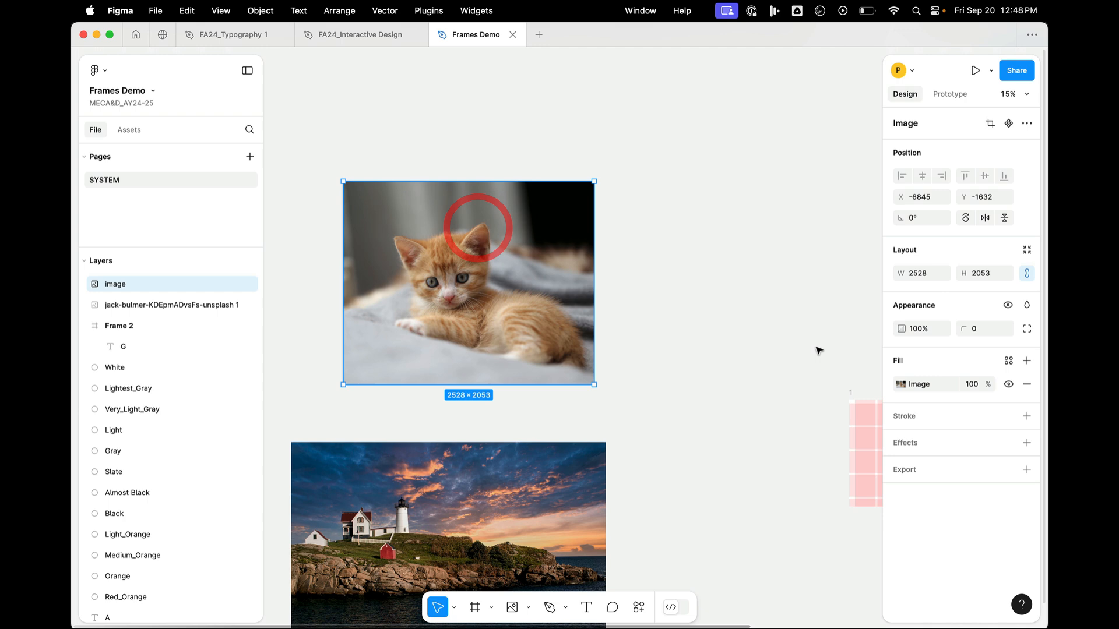
{"action": "left_click", "coordinate": [902, 385]}
{"action": "mouse_move", "coordinate": [833, 474]}
{"action": "left_mouse_down"}
{"action": "mouse_move", "coordinate": [852, 475]}
{"action": "mouse_move", "coordinate": [834, 475]}
{"action": "mouse_move", "coordinate": [822, 496]}
{"action": "mouse_move", "coordinate": [834, 496]}
{"action": "left_mouse_up"}
{"action": "key", "text": "cmd+z"}
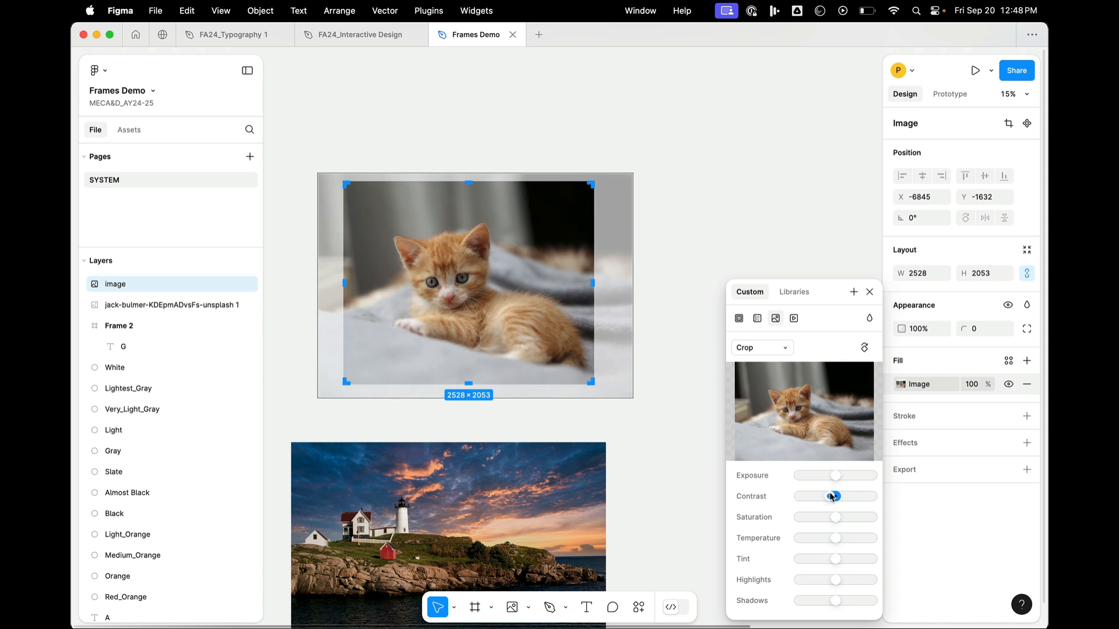
{"action": "left_click", "coordinate": [835, 517]}
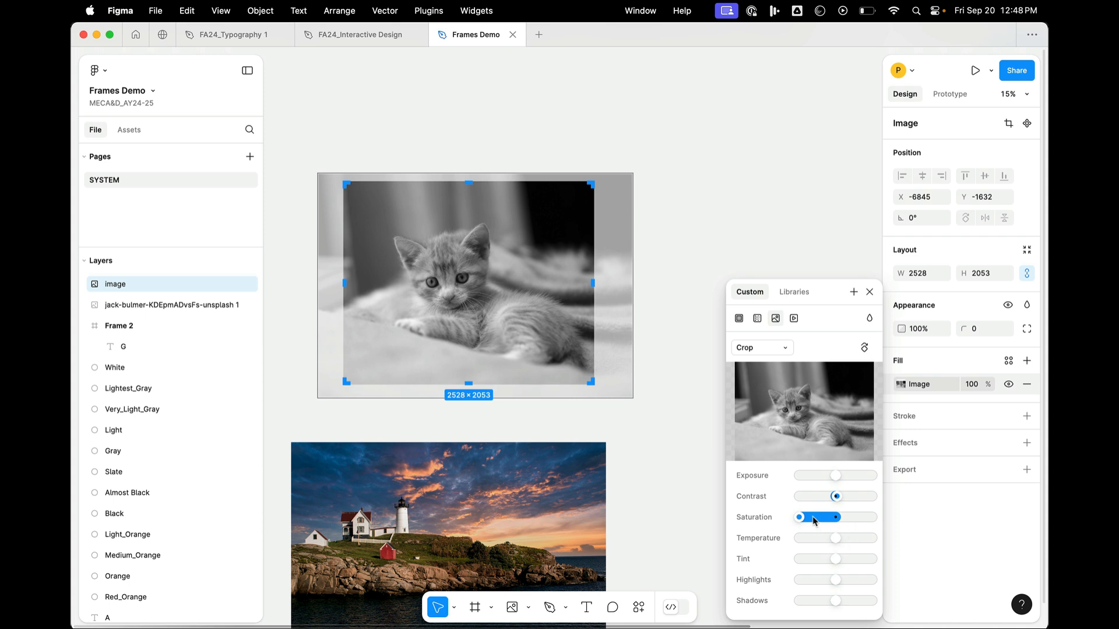
{"action": "left_click", "coordinate": [835, 497]}
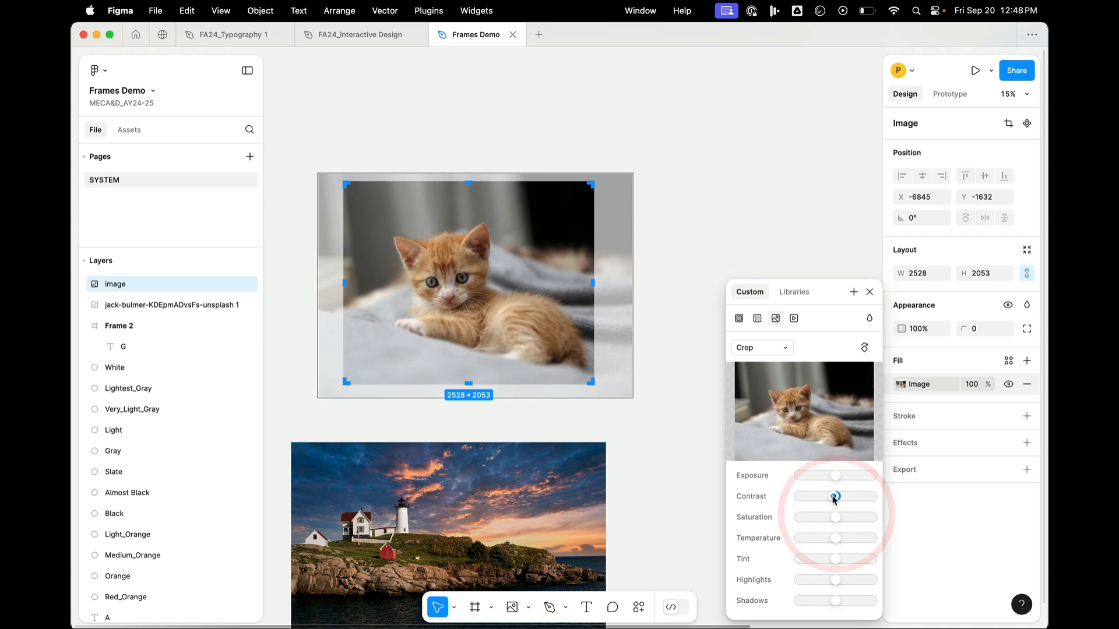
{"action": "left_click", "coordinate": [836, 496]}
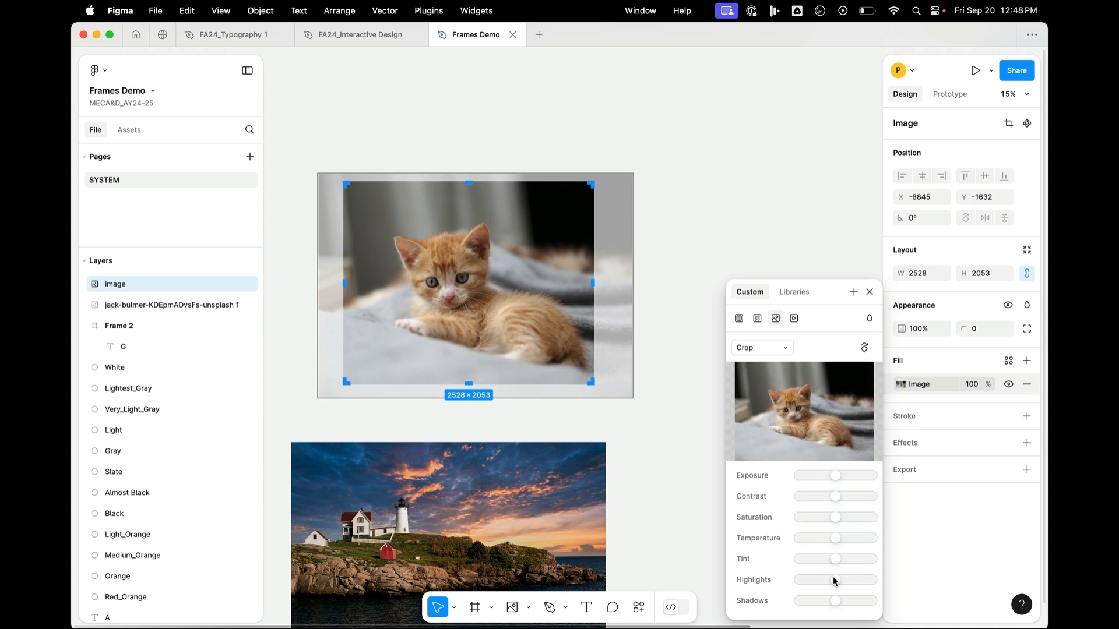
{"action": "left_click_drag", "start_coordinate": [790, 601], "coordinate": [836, 601]}
{"action": "left_click", "coordinate": [757, 263]}
{"action": "left_click", "coordinate": [702, 221]}
{"action": "scroll", "coordinate": [703, 222], "scroll_direction": "down", "scroll_amount": 3}
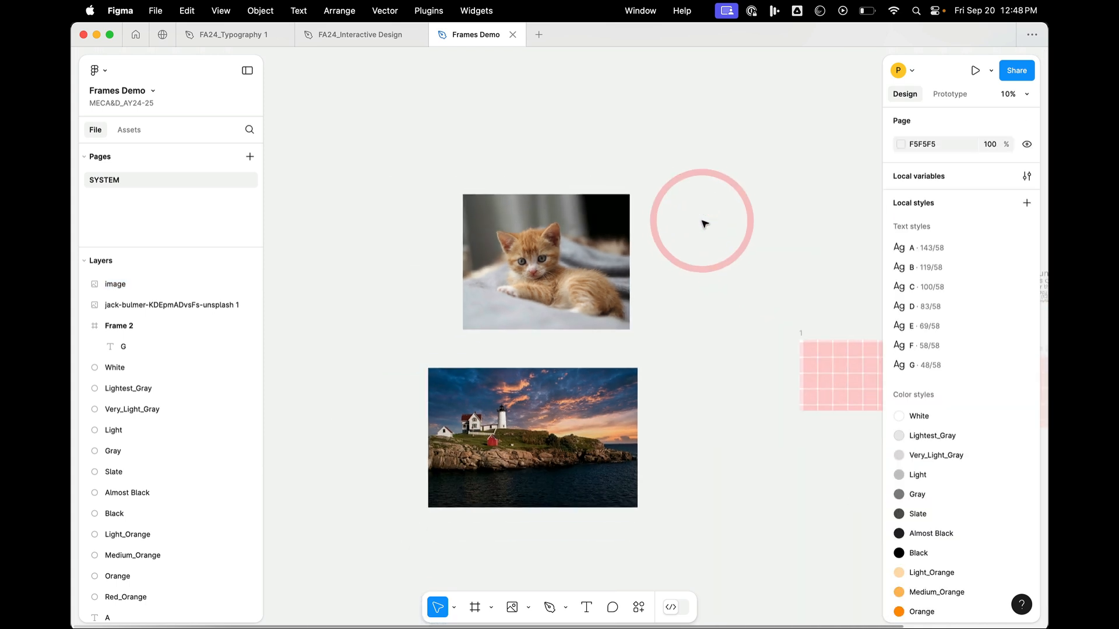
{"action": "key", "text": "super+Tab"}
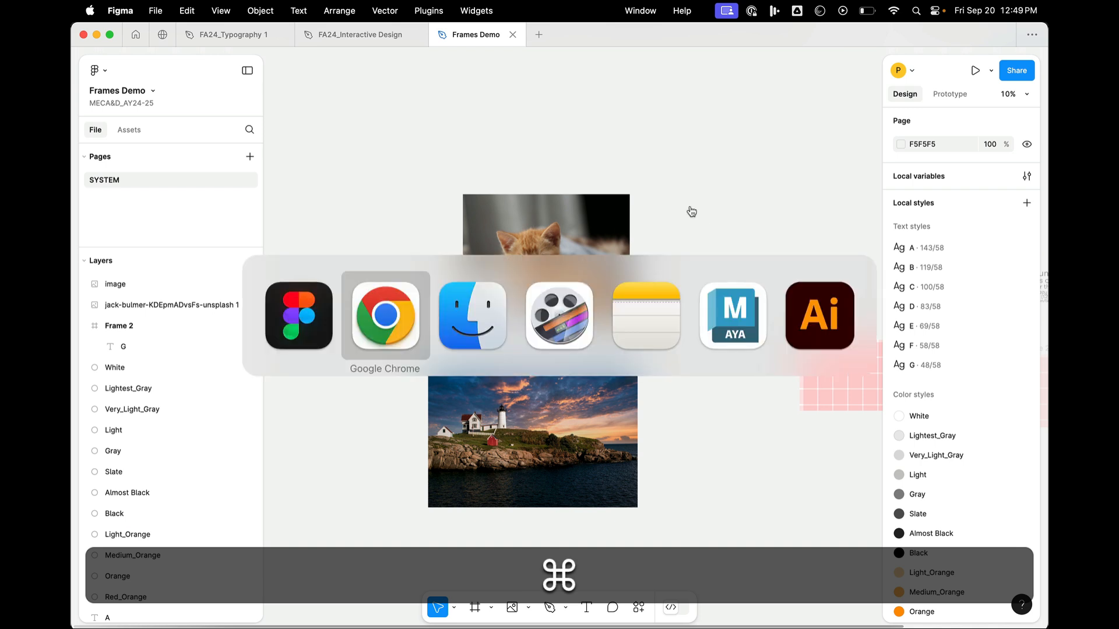
{"action": "key", "text": "super+Tab"}
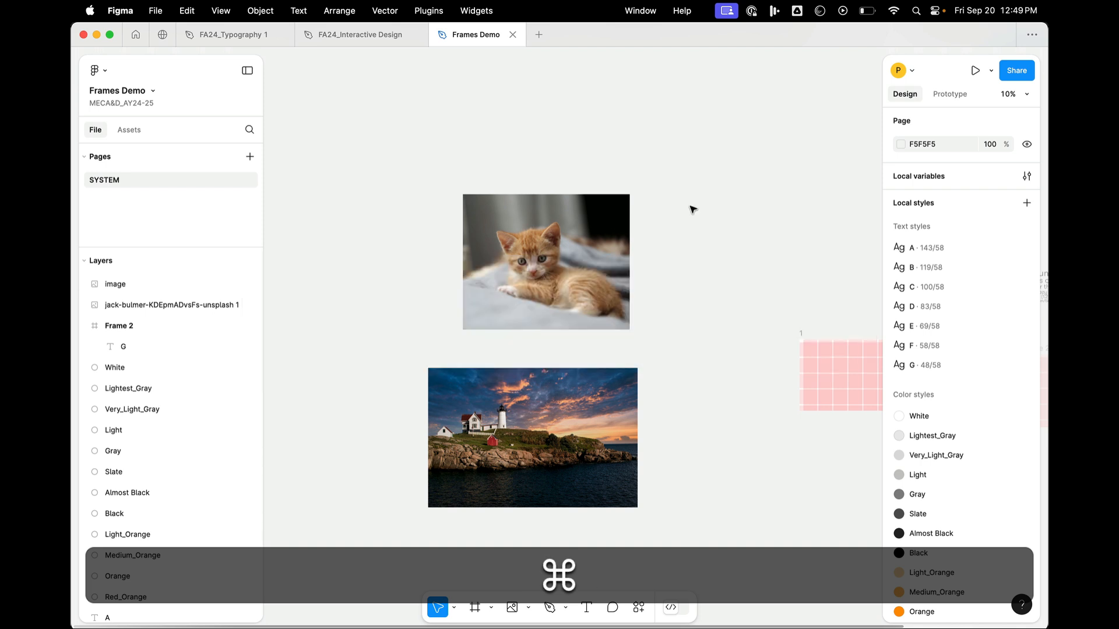
{"action": "left_click", "coordinate": [692, 210]}
Add a second solid fill over the lighthouse photo and colour it red, FF0000.
{"action": "left_click", "coordinate": [580, 230]}
{"action": "key", "text": "Tab"}
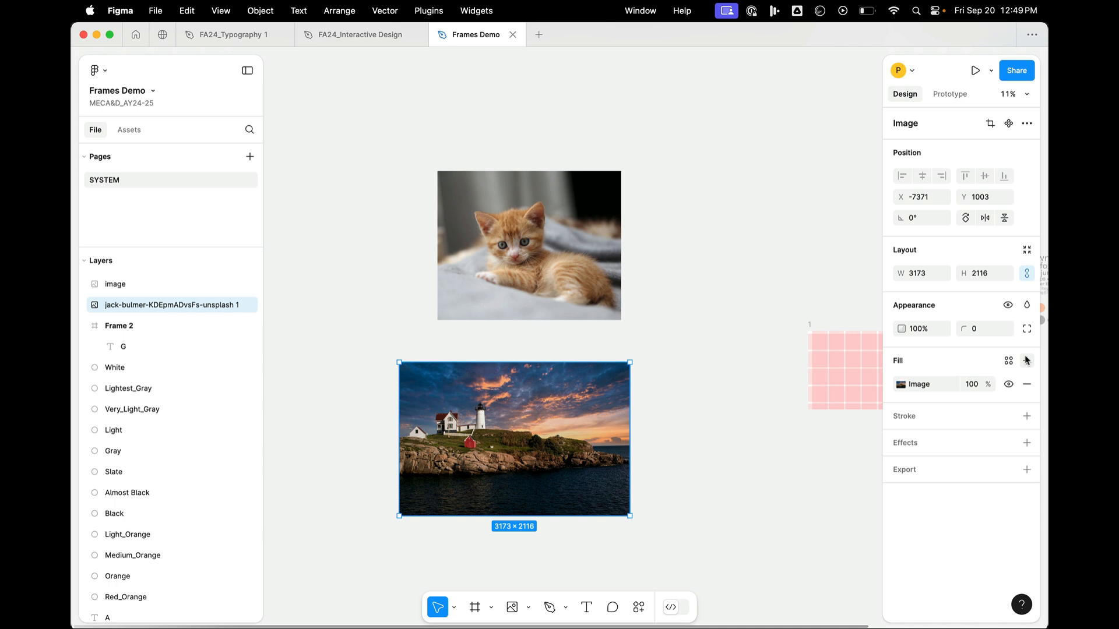
{"action": "left_click", "coordinate": [1027, 361]}
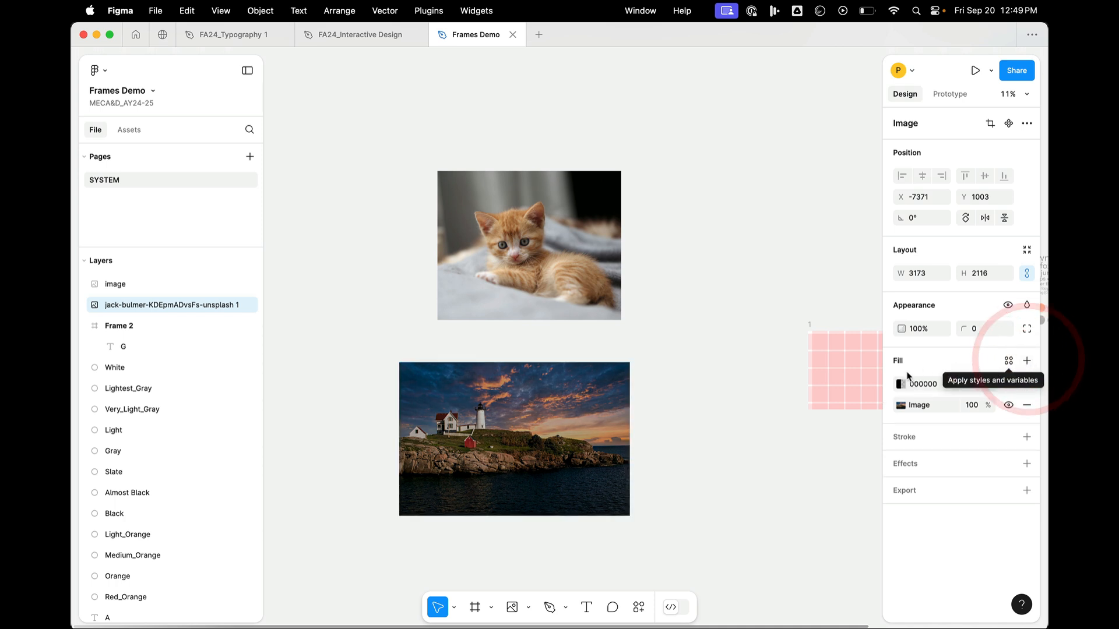
{"action": "left_click", "coordinate": [899, 386]}
{"action": "left_click", "coordinate": [792, 388]}
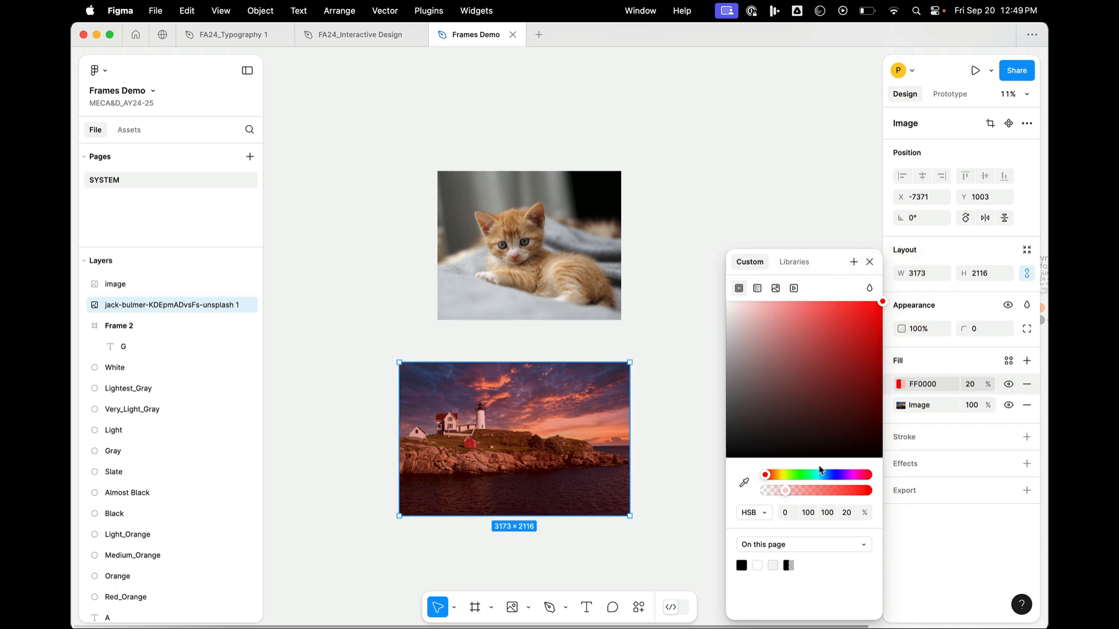
Change the lighthouse photo's overlay fill to blue 0009FF and raise its opacity to 70%.
{"action": "left_click", "coordinate": [833, 475]}
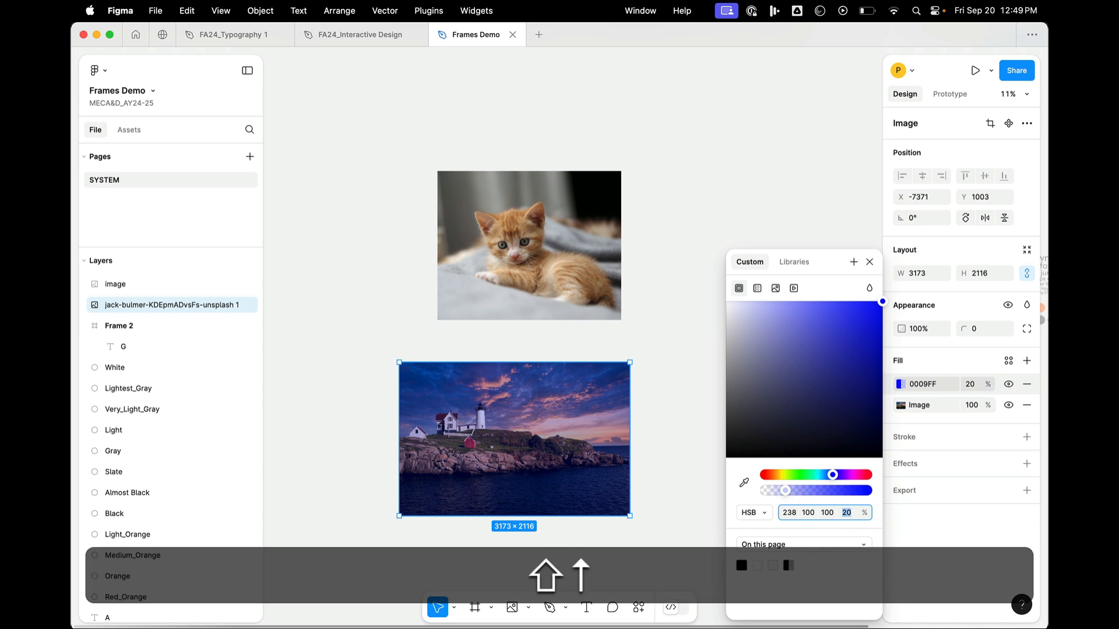
{"action": "key", "text": "shift+Up"}
{"action": "key", "text": "shift+Up"}
{"action": "key", "text": "shift+Up"}
{"action": "key", "text": "shift+Up"}
{"action": "key", "text": "shift+Up"}
{"action": "key", "text": "shift+Up"}
{"action": "key", "text": "shift+Down"}
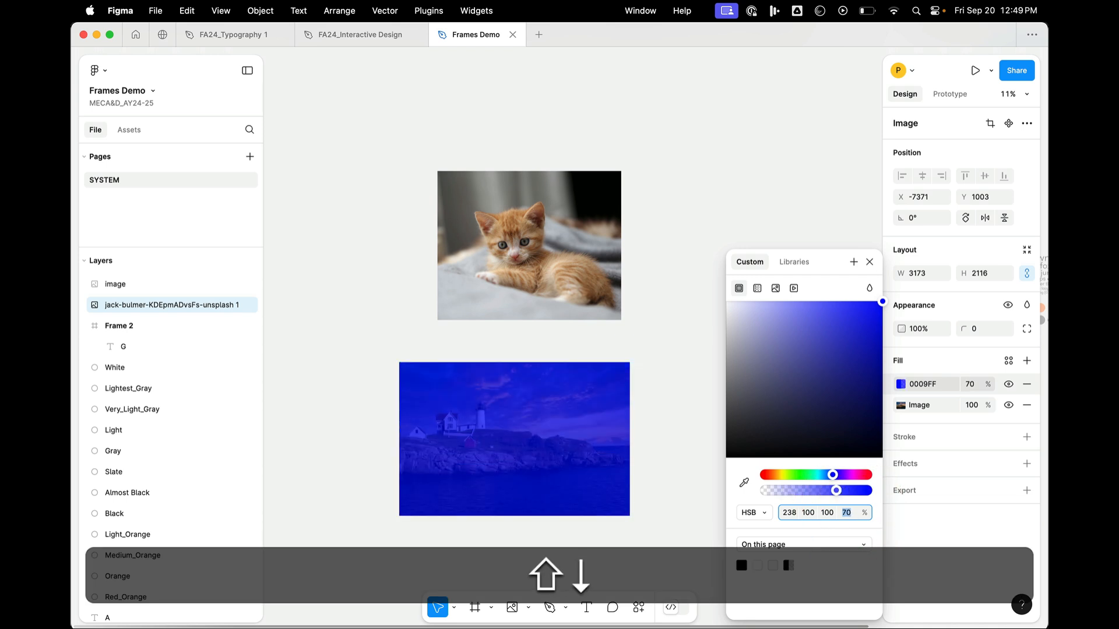
Darken the overlay fill to navy 000366 and change its blend mode so the lighthouse photo shows through more brightly.
{"action": "left_click_drag", "start_coordinate": [836, 380], "coordinate": [918, 400]}
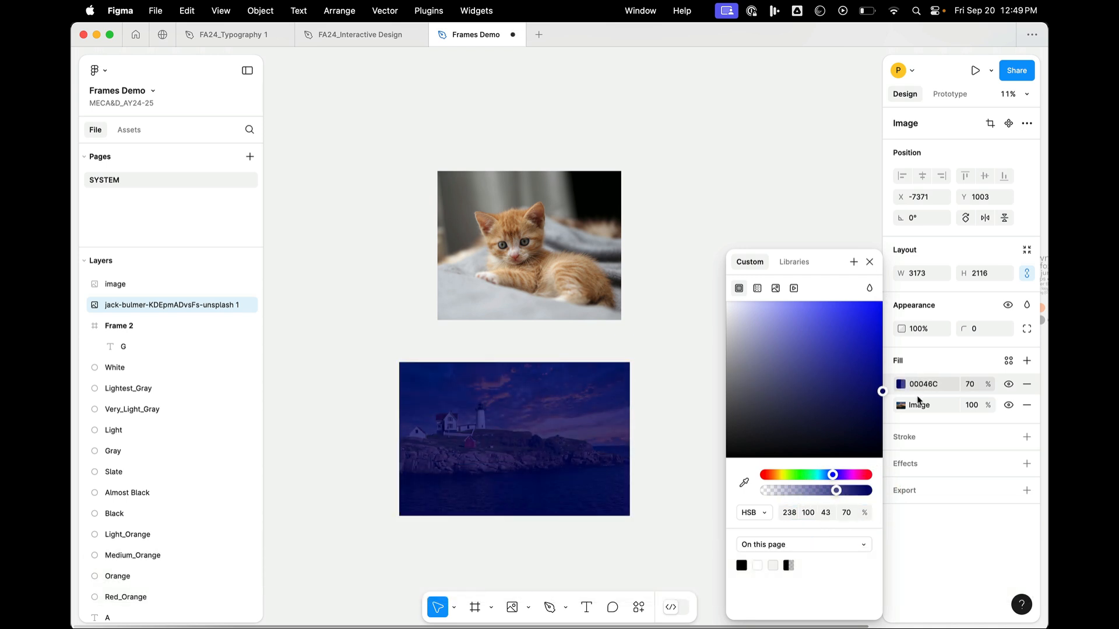
{"action": "left_click", "coordinate": [971, 351]}
{"action": "left_click", "coordinate": [900, 384]}
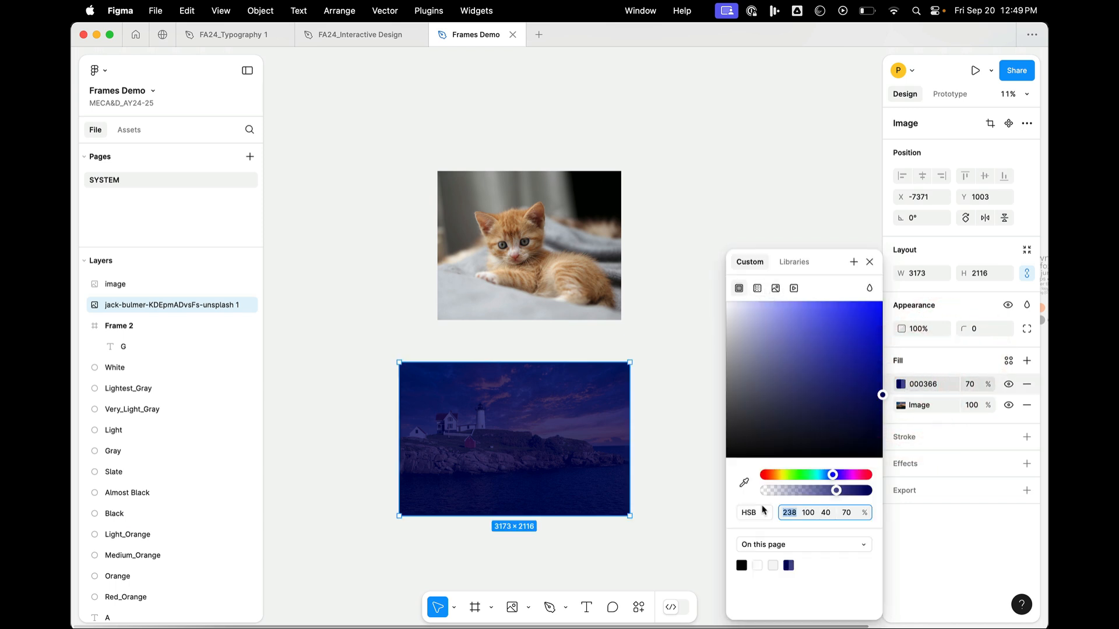
{"action": "left_click", "coordinate": [868, 289]}
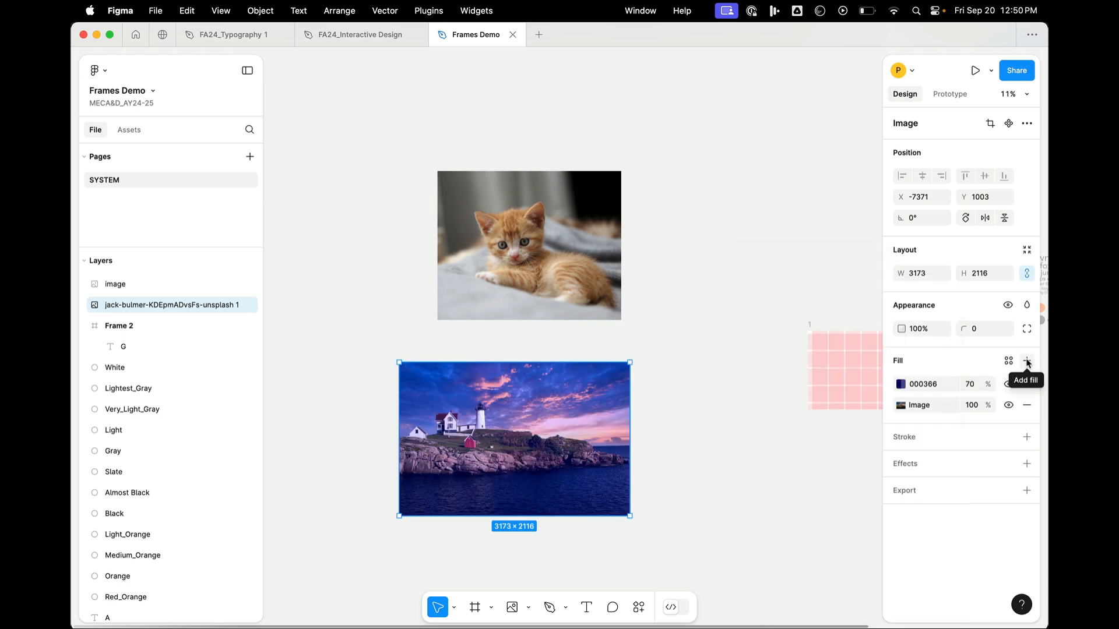
Hide and show the navy overlay fill to compare the lighthouse photo with and without it.
{"action": "left_click", "coordinate": [1008, 385]}
{"action": "left_click", "coordinate": [1007, 386]}
{"action": "left_click", "coordinate": [1007, 386]}
{"action": "left_click", "coordinate": [1008, 386]}
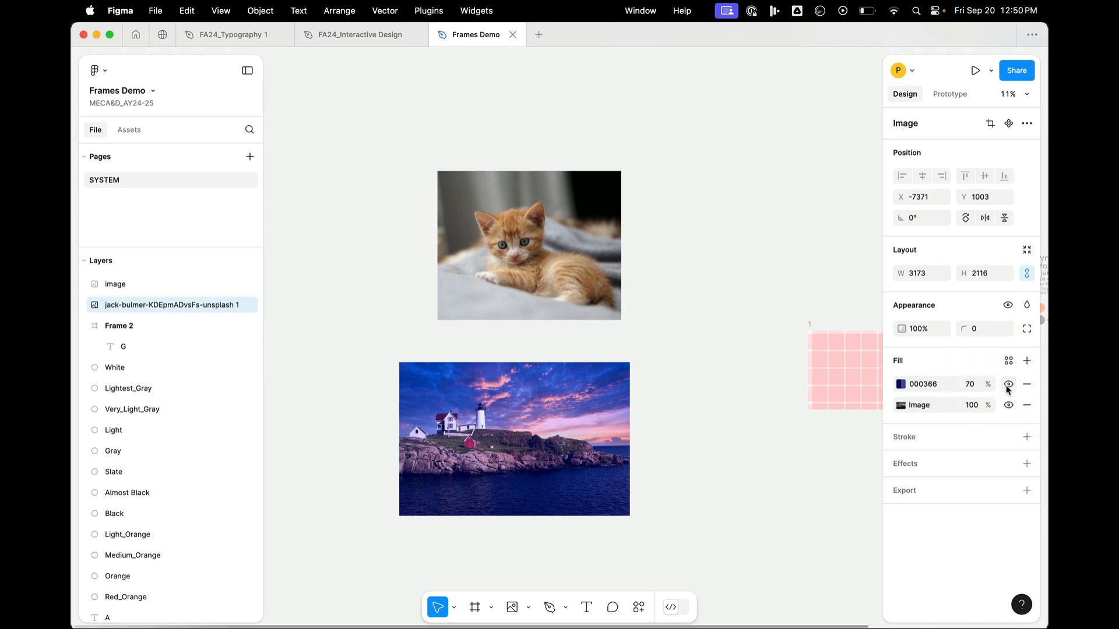
Move the tinted lighthouse photo onto the grid frame labelled 1 and scale it down proportionally to about 1175 × 784.
{"action": "left_click_drag", "start_coordinate": [536, 469], "coordinate": [871, 465]}
{"action": "scroll", "coordinate": [869, 462], "scroll_direction": "up", "scroll_amount": 5}
{"action": "scroll", "coordinate": [608, 516], "scroll_direction": "right", "scroll_amount": 3}
{"action": "key", "text": "shift"}
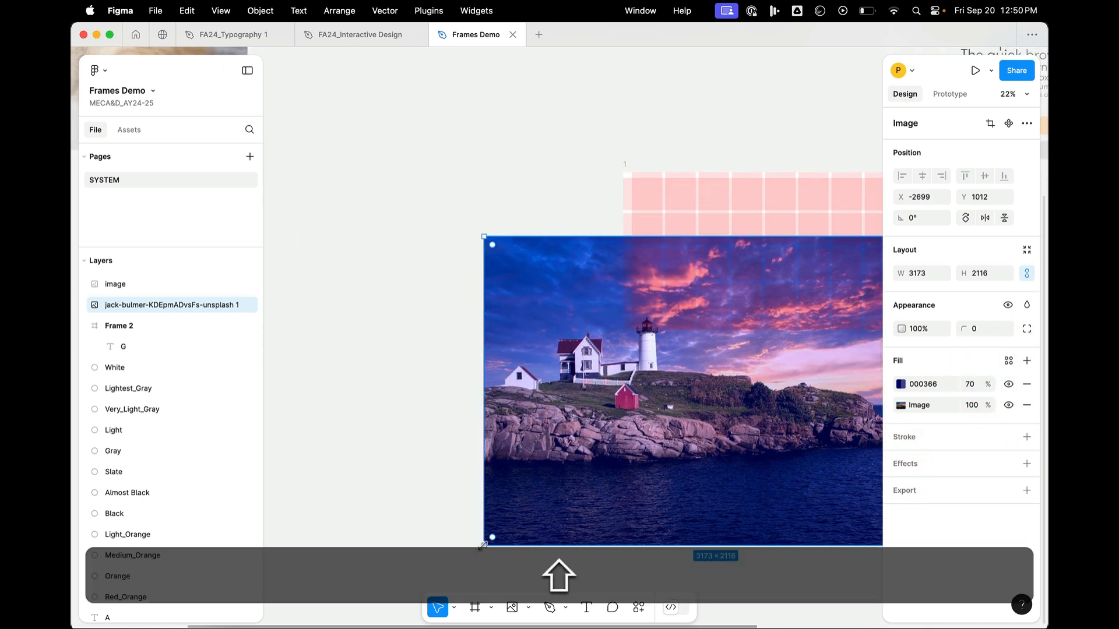
{"action": "left_click_drag", "start_coordinate": [482, 548], "coordinate": [777, 327]}
{"action": "left_click_drag", "start_coordinate": [849, 278], "coordinate": [737, 248]}
{"action": "scroll", "coordinate": [739, 254], "scroll_direction": "up", "scroll_amount": 5}
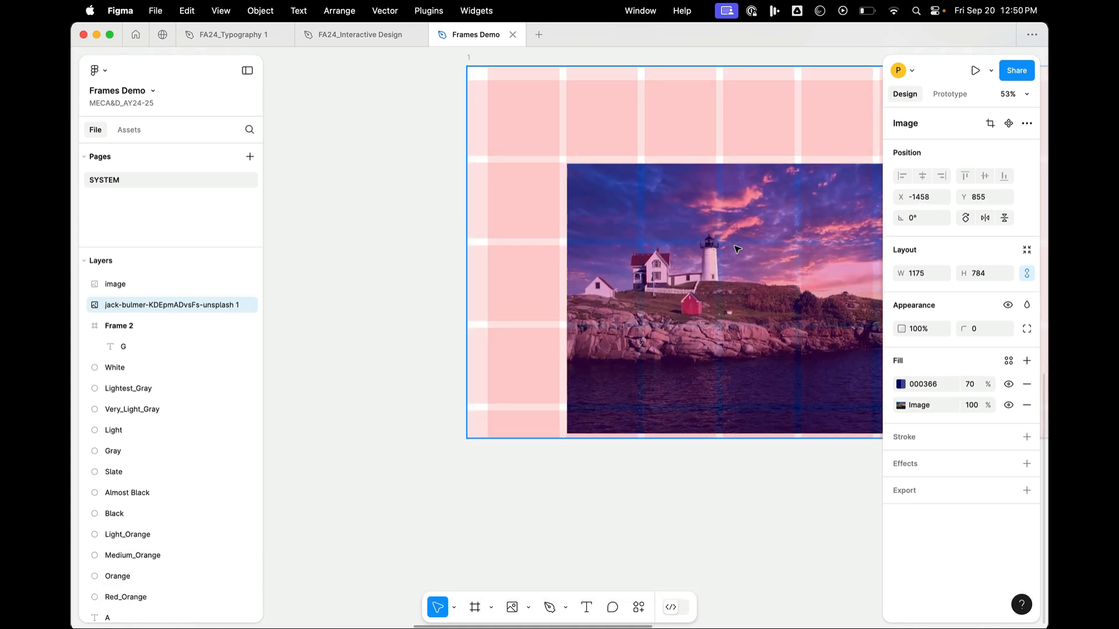
Scale the lighthouse photo down to about 797 × 532, lining it up with the frame's grid columns.
{"action": "scroll", "coordinate": [647, 316], "scroll_direction": "down", "scroll_amount": 5}
{"action": "left_click_drag", "start_coordinate": [774, 352], "coordinate": [711, 314]}
{"action": "scroll", "coordinate": [721, 317], "scroll_direction": "up", "scroll_amount": 4}
{"action": "scroll", "coordinate": [711, 313], "scroll_direction": "up", "scroll_amount": 3}
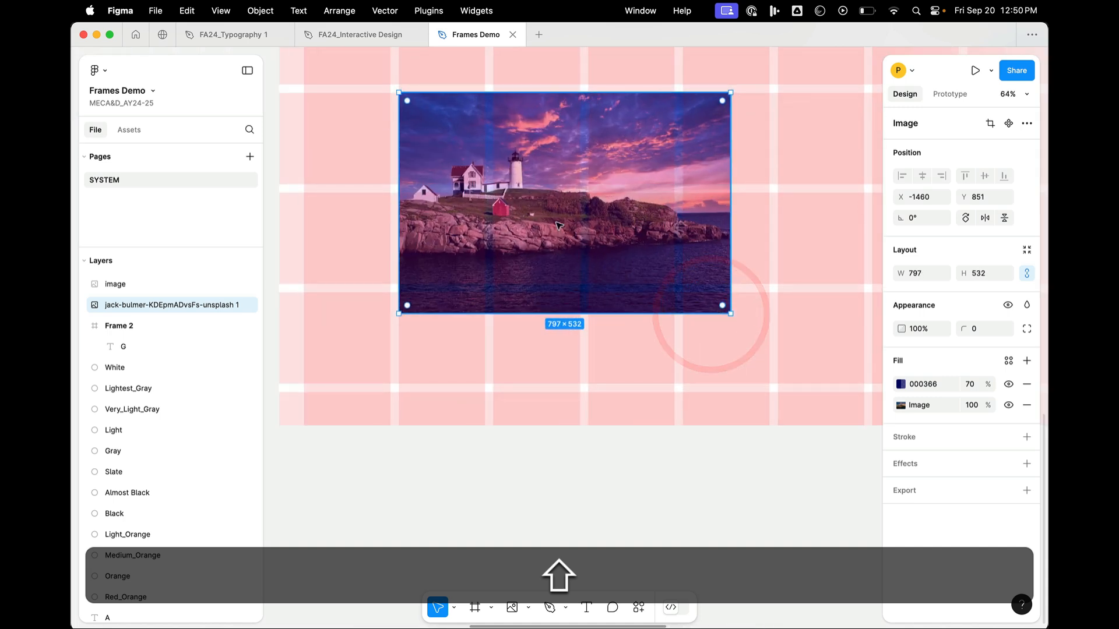
{"action": "scroll", "coordinate": [558, 440], "scroll_direction": "down", "scroll_amount": 5}
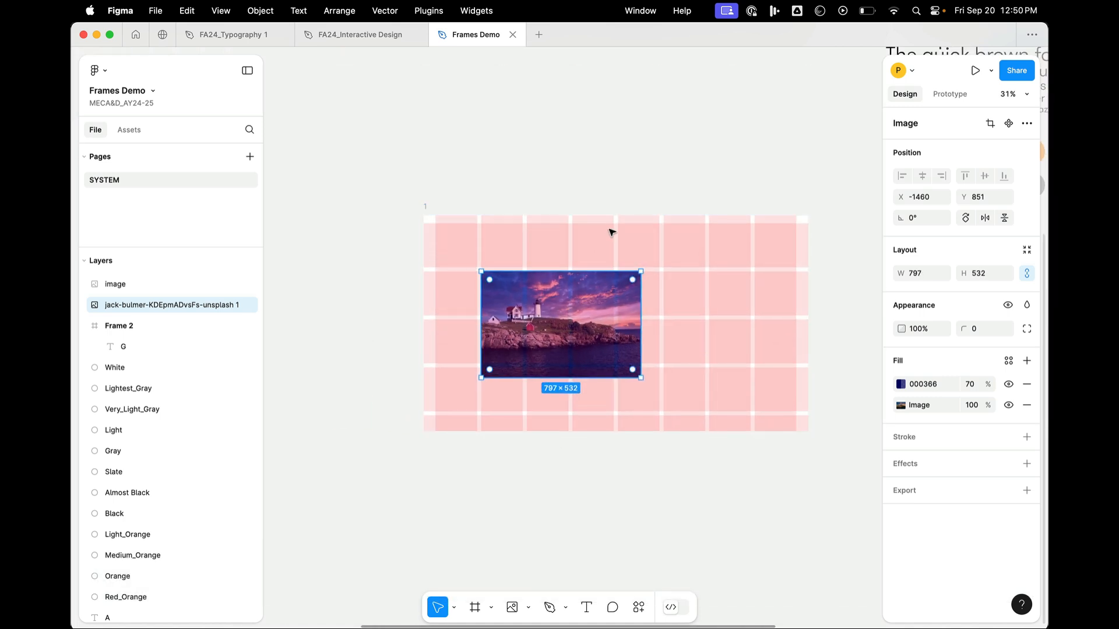
{"action": "left_click", "coordinate": [593, 174]}
{"action": "left_click", "coordinate": [547, 325]}
{"action": "scroll", "coordinate": [547, 325], "scroll_direction": "up", "scroll_amount": 4}
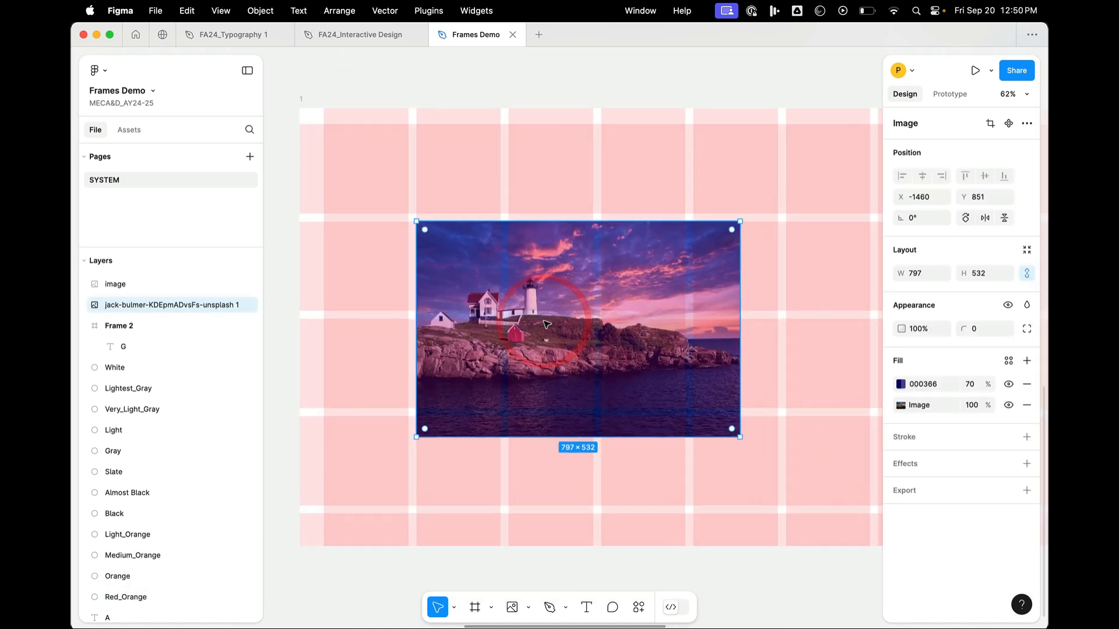
{"action": "scroll", "coordinate": [541, 215], "scroll_direction": "down", "scroll_amount": 4}
{"action": "left_click", "coordinate": [354, 286]}
Reposition the lighthouse photo over the grid frame to about X -1415, Y 882, and collapse Frame 2 in the layer list.
{"action": "left_click", "coordinate": [541, 277]}
{"action": "left_click_drag", "start_coordinate": [540, 277], "coordinate": [575, 336]}
{"action": "scroll", "coordinate": [541, 280], "scroll_direction": "up", "scroll_amount": 3}
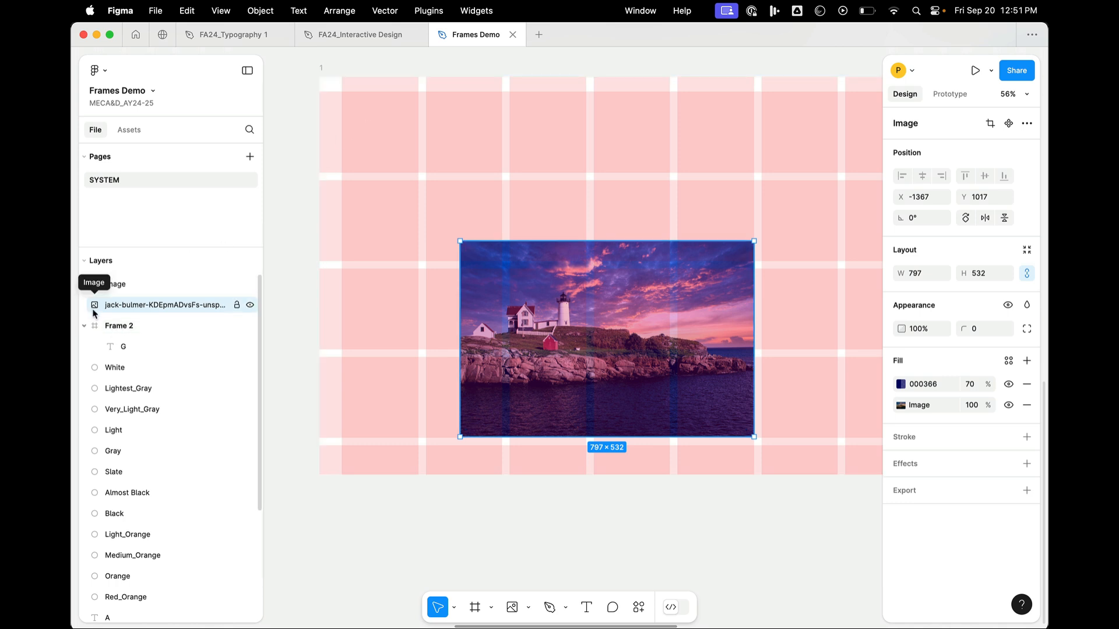
{"action": "left_click", "coordinate": [84, 325]}
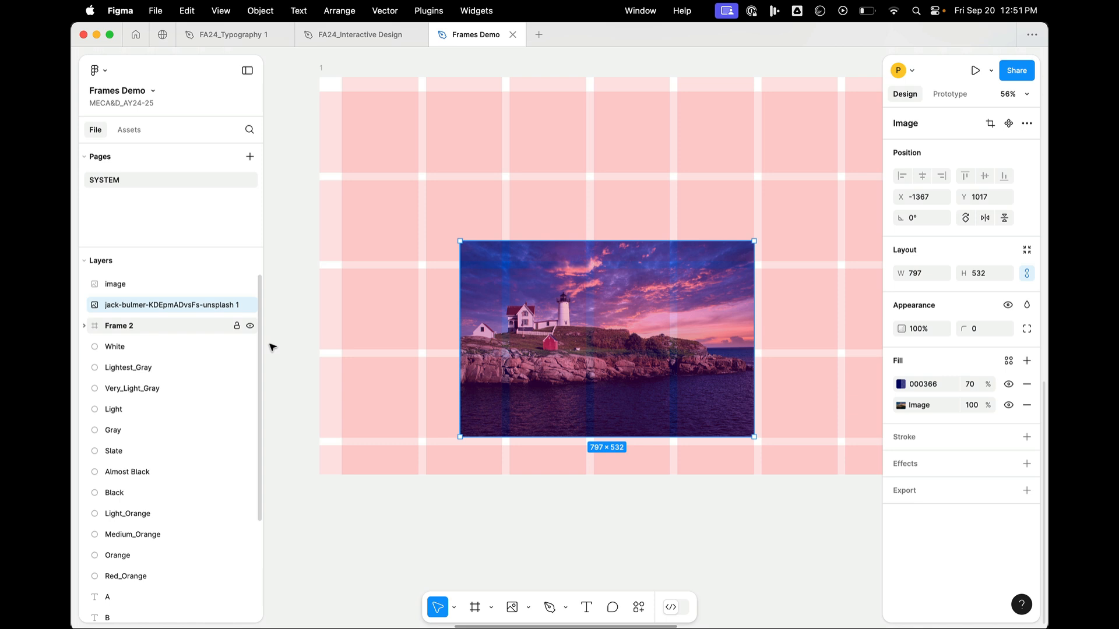
{"action": "left_click", "coordinate": [626, 243]}
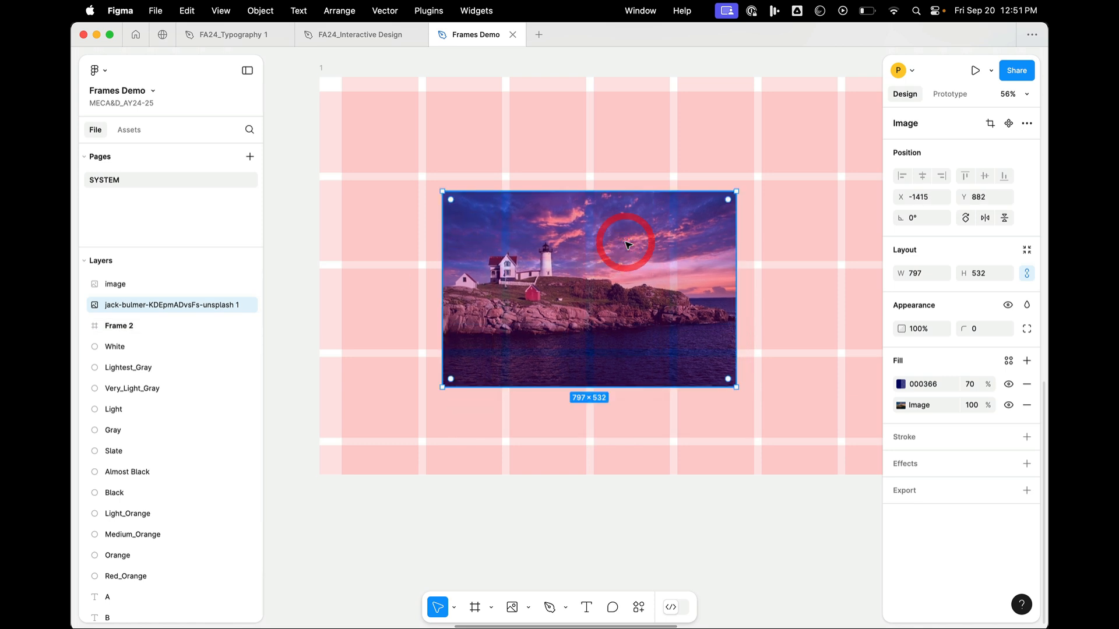
Cut the lighthouse photo from the canvas and paste it inside the grid frame named 1.
{"action": "key", "text": "super+x"}
{"action": "left_click", "coordinate": [435, 115]}
{"action": "key", "text": "super+v"}
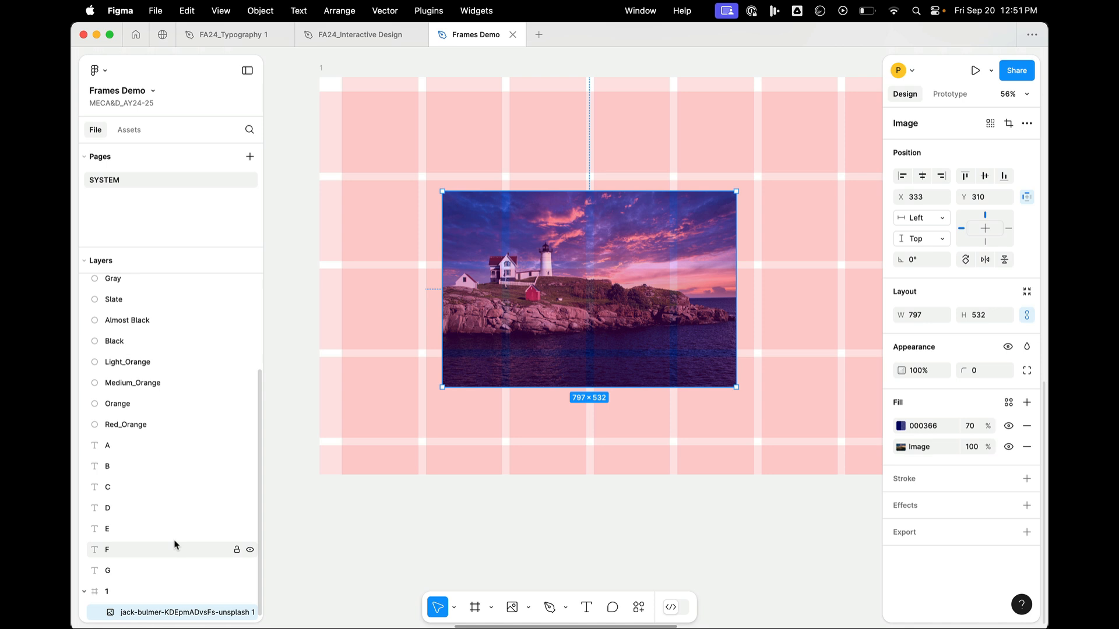
{"action": "left_click", "coordinate": [107, 591]}
Align the lighthouse photo with the frame's grid at X 287, Y 280 and scale it proportionally to about 890 × 594.
{"action": "left_click_drag", "start_coordinate": [498, 260], "coordinate": [482, 249]}
{"action": "left_click", "coordinate": [529, 235]}
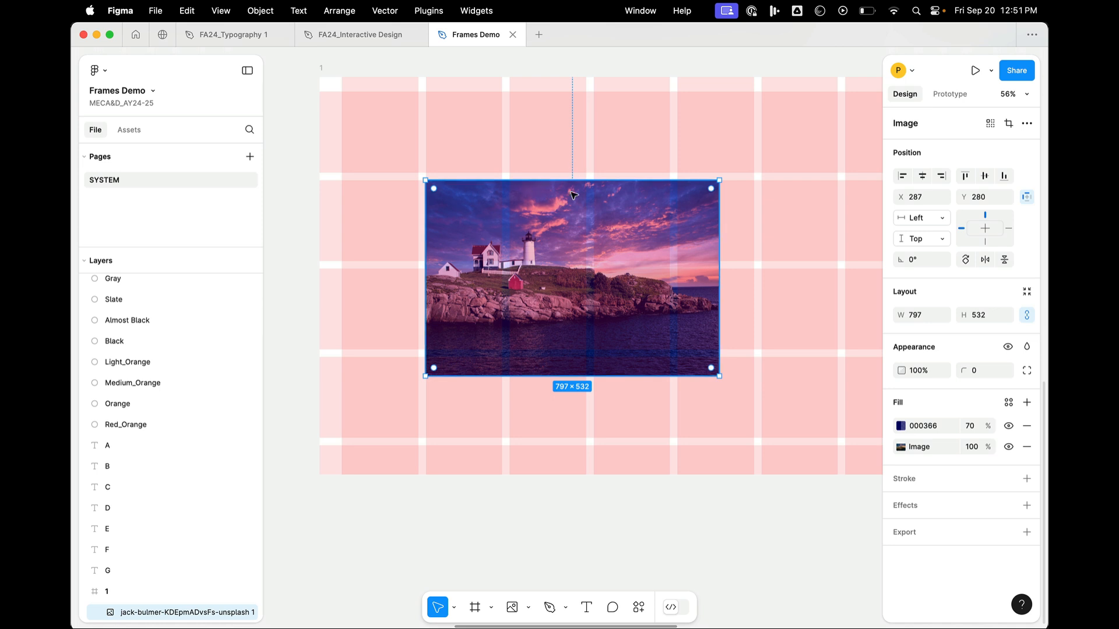
{"action": "left_click_drag", "start_coordinate": [720, 377], "coordinate": [754, 400]}
Select the lighthouse photo and its parent grid frame 1 in turn to compare the nested layers.
{"action": "scroll", "coordinate": [563, 200], "scroll_direction": "down", "scroll_amount": 3}
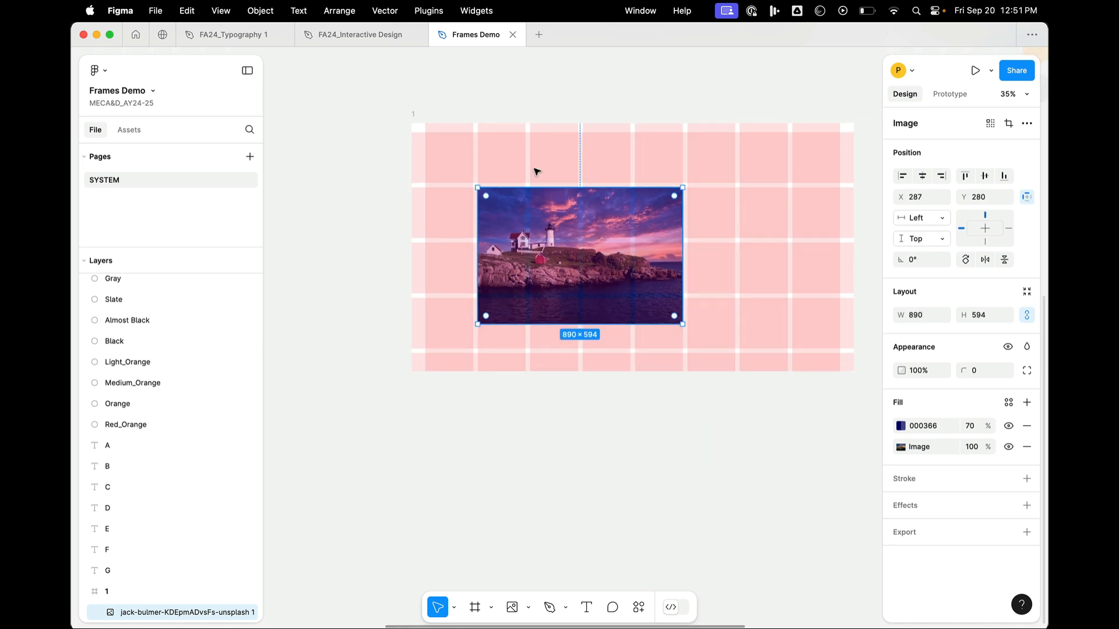
{"action": "left_click", "coordinate": [414, 117]}
{"action": "left_click", "coordinate": [560, 225]}
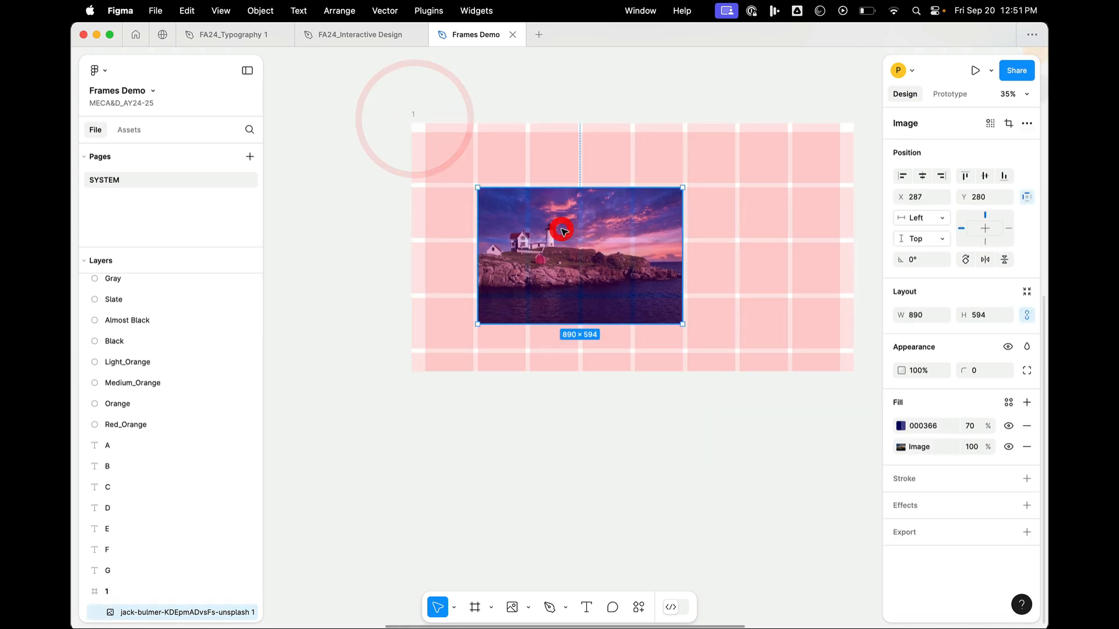
{"action": "left_click", "coordinate": [137, 591]}
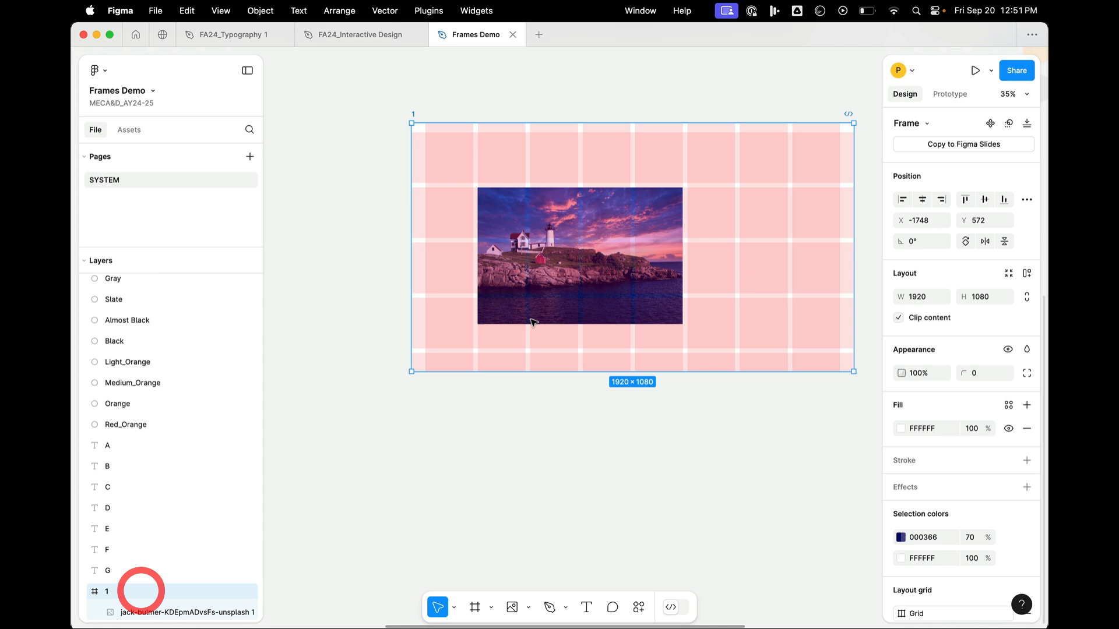
Shorten the lighthouse photo from its lower edge to 890 × 460, aligning that edge with the grid row.
{"action": "left_click", "coordinate": [362, 254]}
{"action": "mouse_move", "coordinate": [534, 231]}
{"action": "left_mouse_down"}
{"action": "mouse_move", "coordinate": [524, 162]}
{"action": "mouse_move", "coordinate": [487, 203]}
{"action": "mouse_move", "coordinate": [534, 200]}
{"action": "mouse_move", "coordinate": [535, 229]}
{"action": "left_mouse_up"}
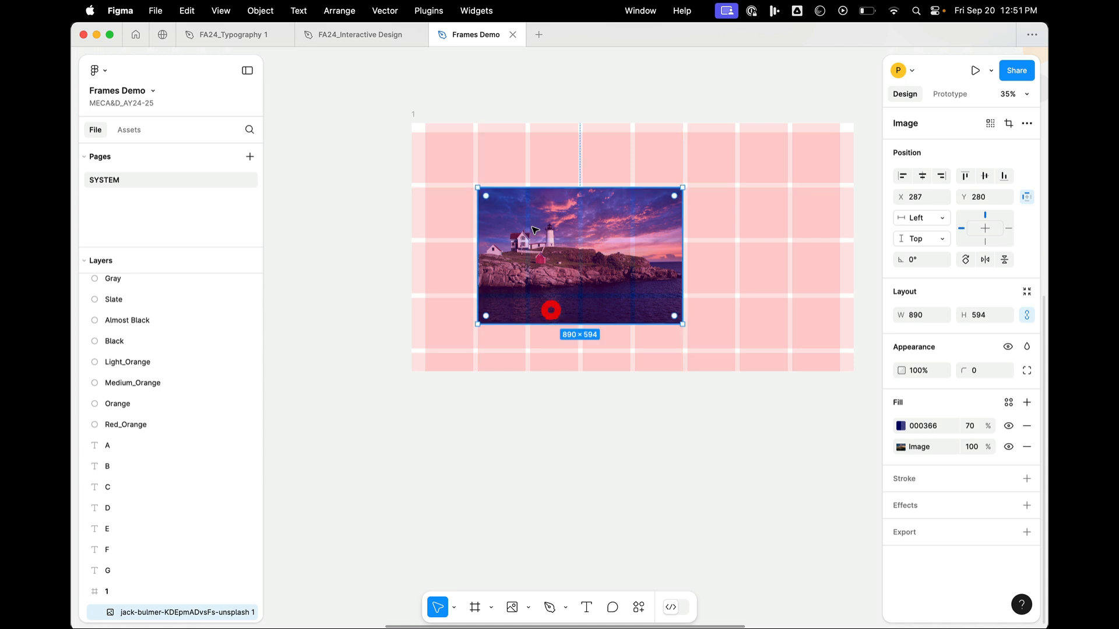
{"action": "left_click_drag", "start_coordinate": [554, 328], "coordinate": [557, 293]}
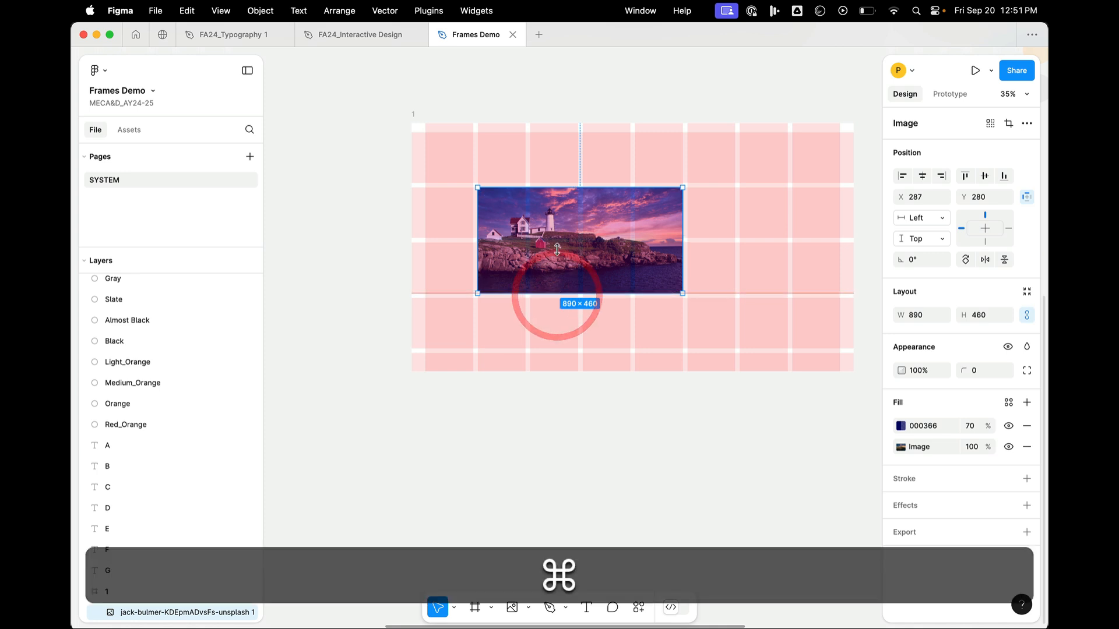
{"action": "key", "text": "ctrl+x"}
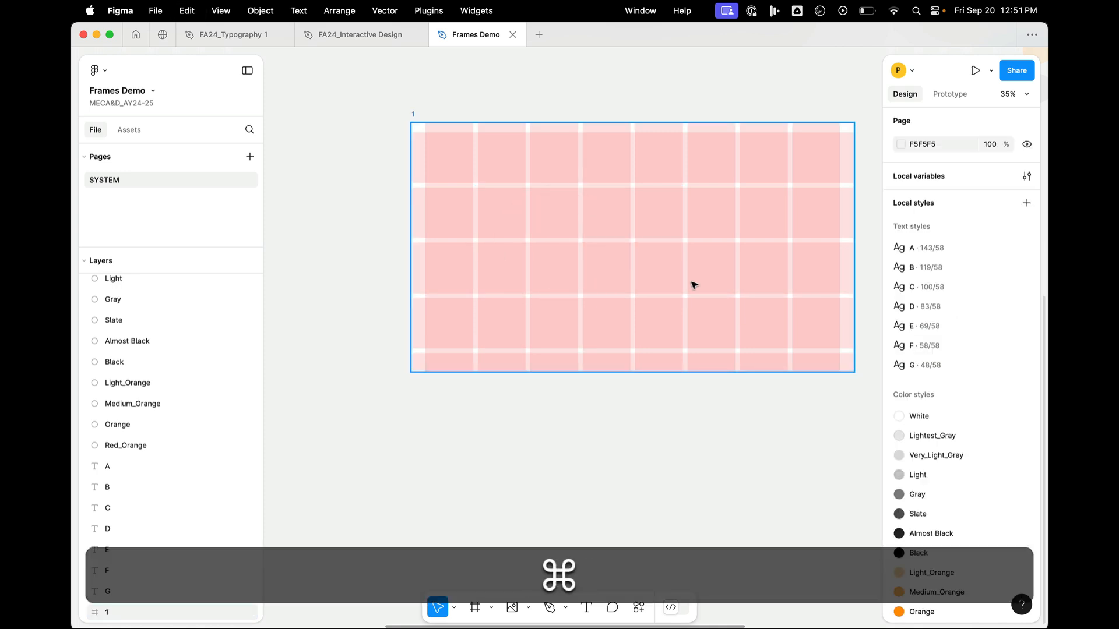
{"action": "key", "text": "ctrl+z"}
{"action": "mouse_move", "coordinate": [682, 293]}
{"action": "left_mouse_down"}
{"action": "mouse_move", "coordinate": [662, 280]}
{"action": "mouse_move", "coordinate": [686, 295]}
{"action": "left_mouse_up"}
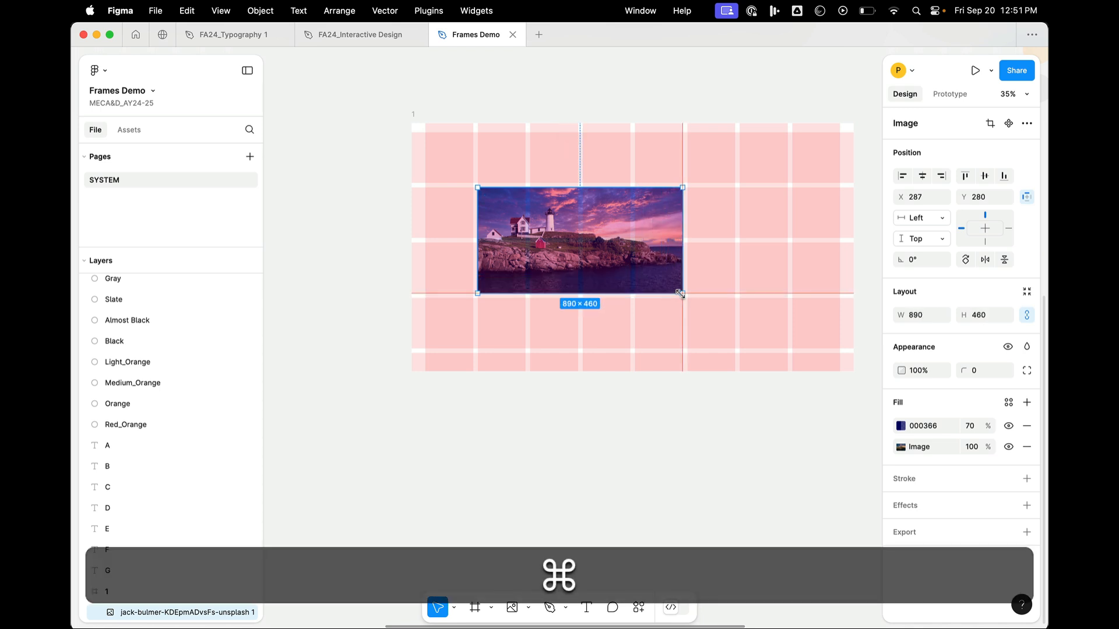
Change the lighthouse photo's image fill mode from Crop to Fill.
{"action": "left_click", "coordinate": [901, 447]}
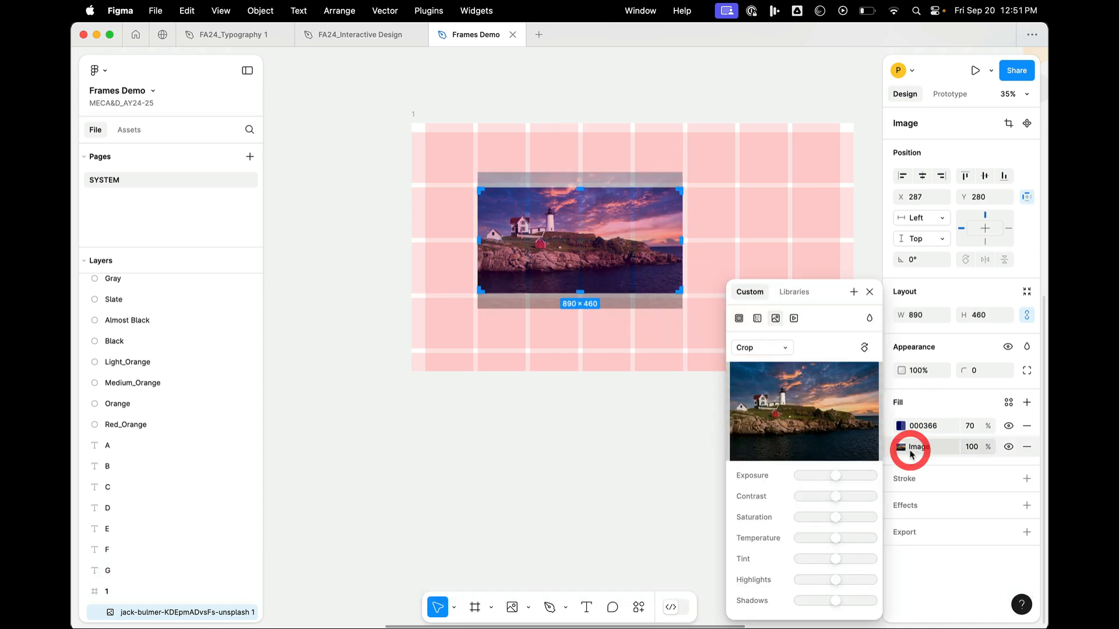
{"action": "left_click", "coordinate": [758, 317]}
{"action": "left_click", "coordinate": [762, 348]}
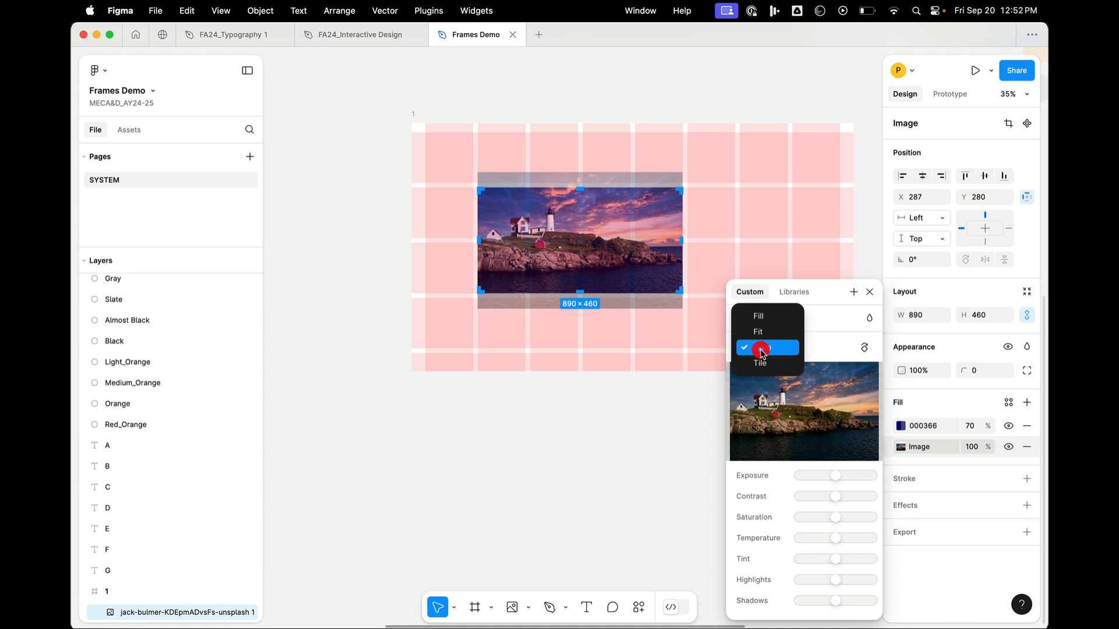
{"action": "left_click", "coordinate": [755, 316]}
{"action": "left_click", "coordinate": [618, 462]}
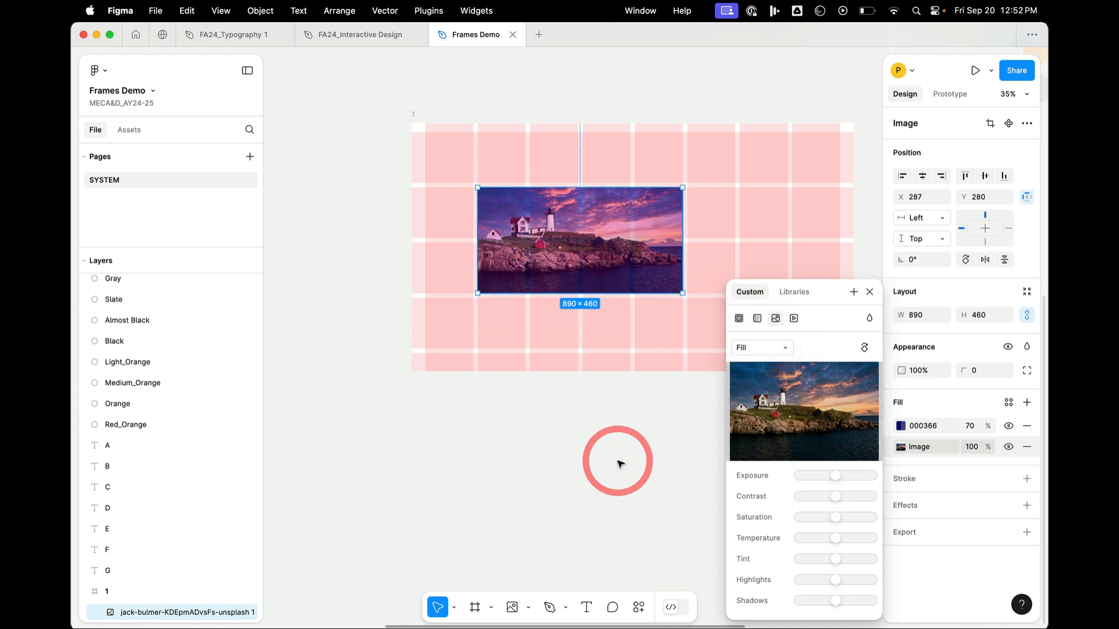